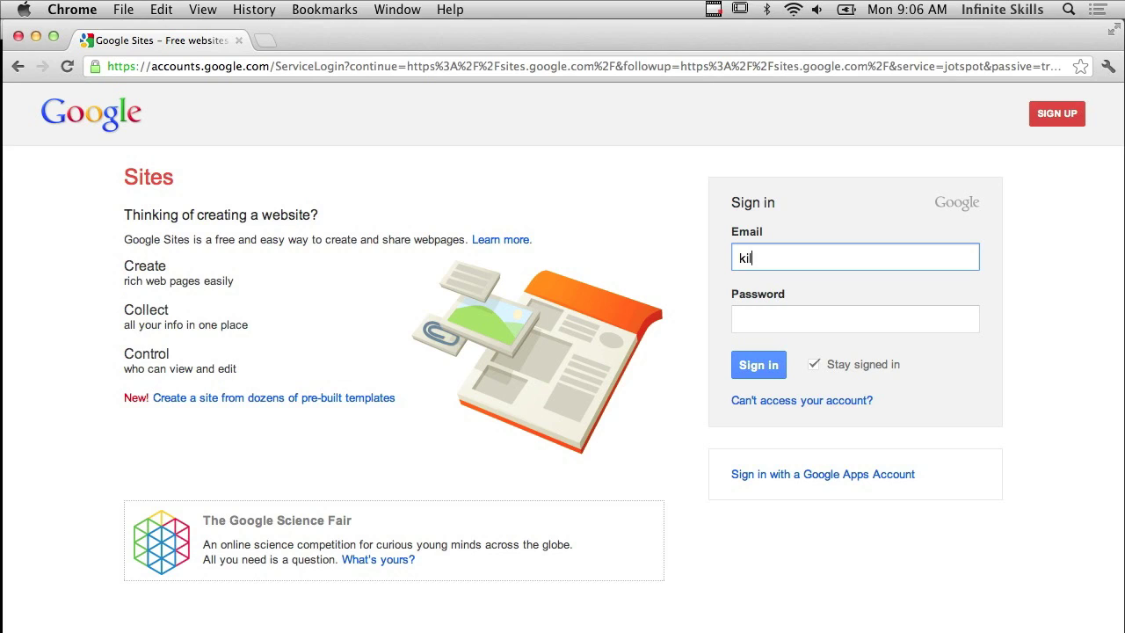
Sign in with the account's e-mail address and password, fixing a mistyped password
type("WasHere.COM")
key("Tab")
type("•••")
key("BackSpace")
key("BackSpace")
key("BackSpace")
type("•••••••••")
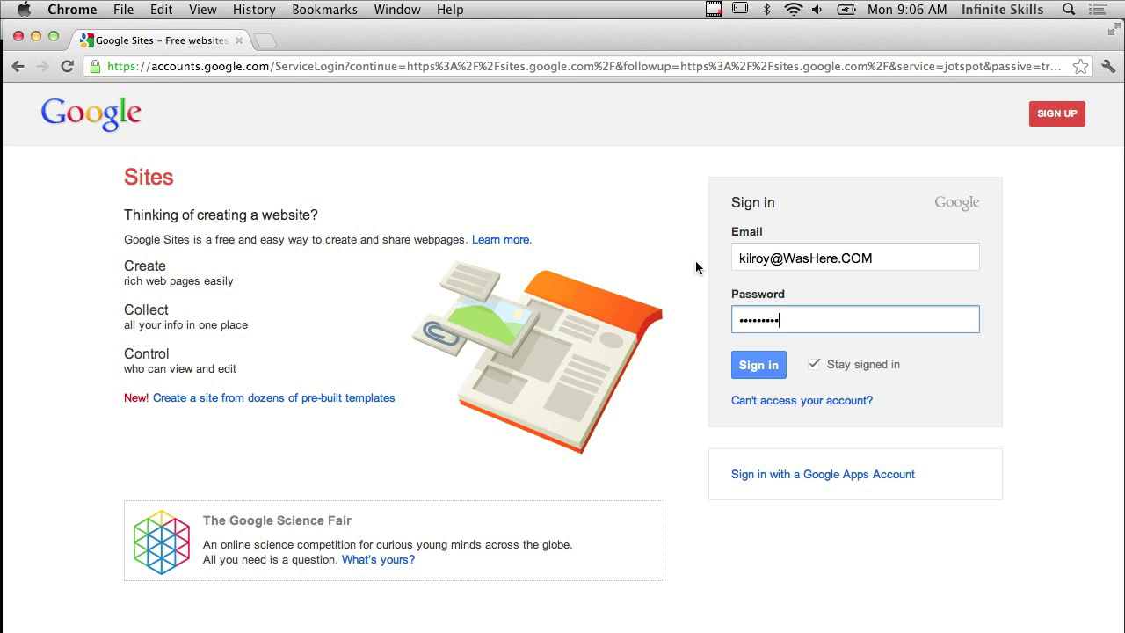
left_click(760, 368)
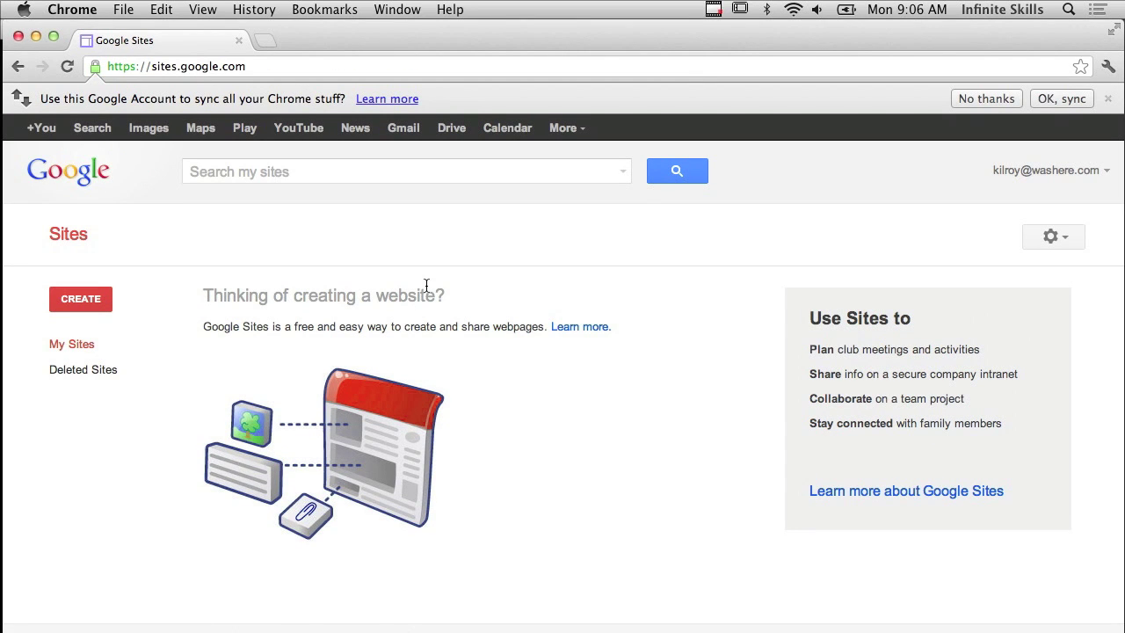
Start a new site and enter SecurityKilroy as its name
left_click(85, 300)
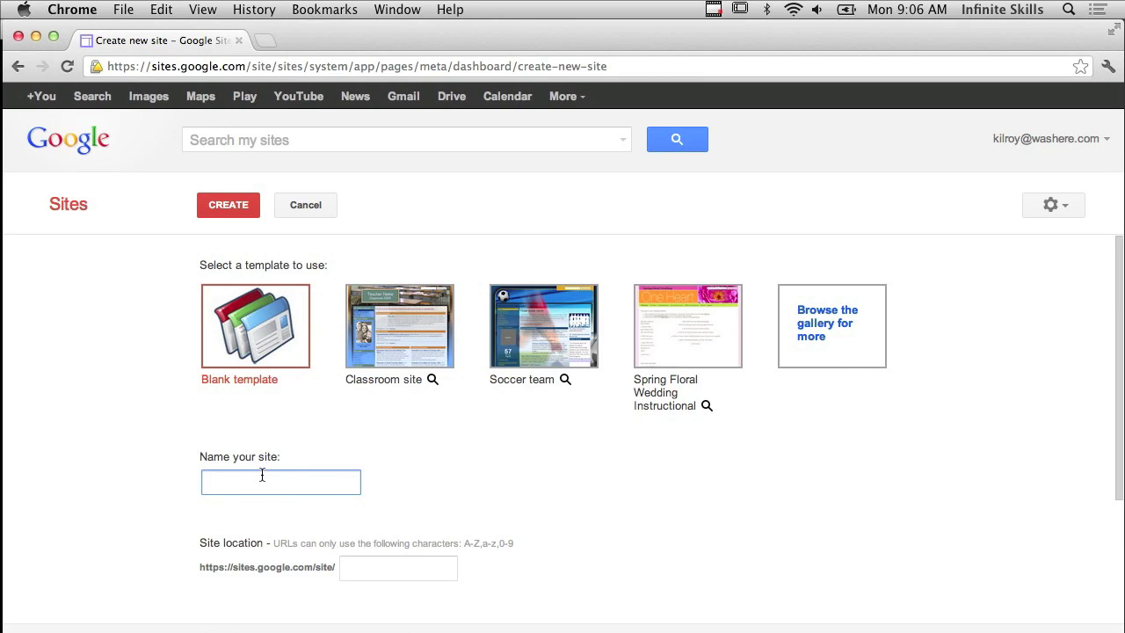
type("SecurityKilroy")
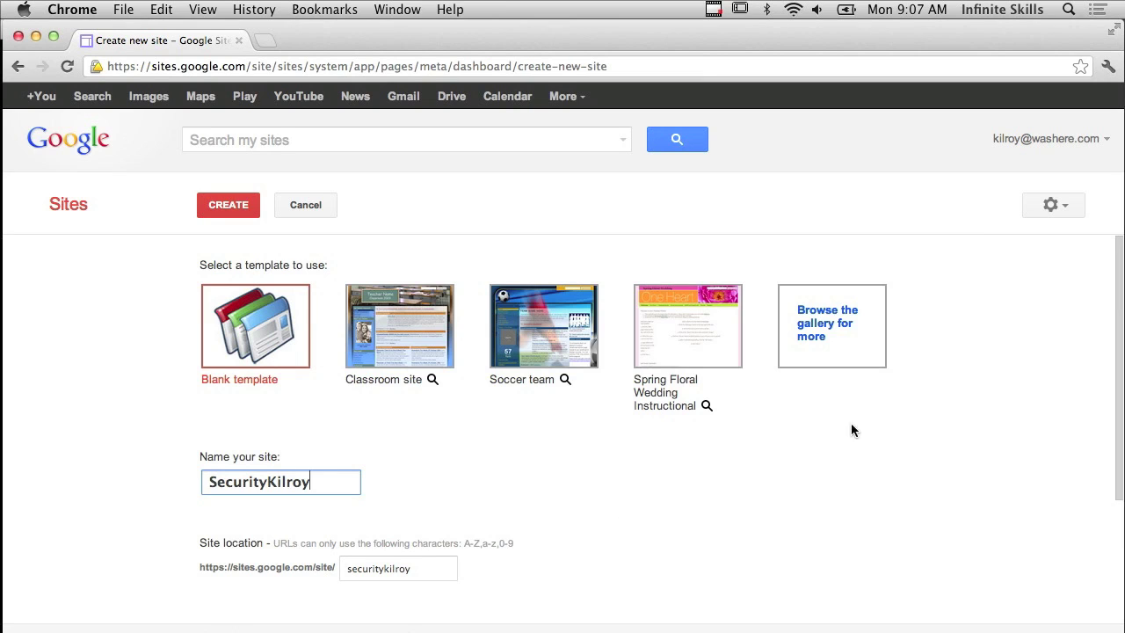
Browse the template gallery's Schools & education, Business and Personal categories
left_click(807, 313)
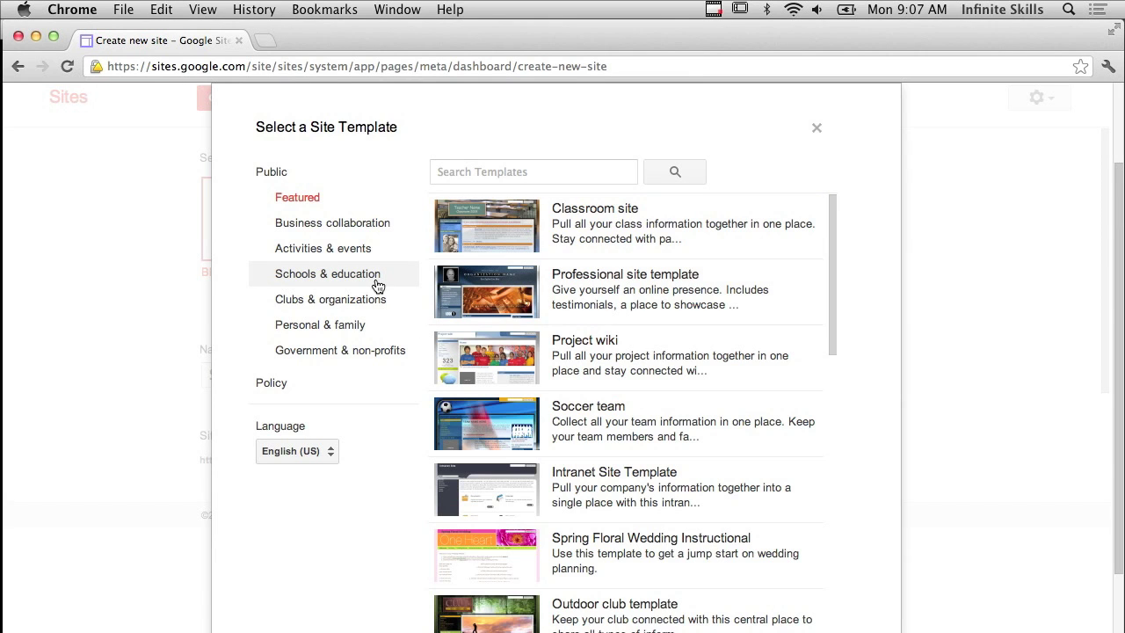
left_click(338, 281)
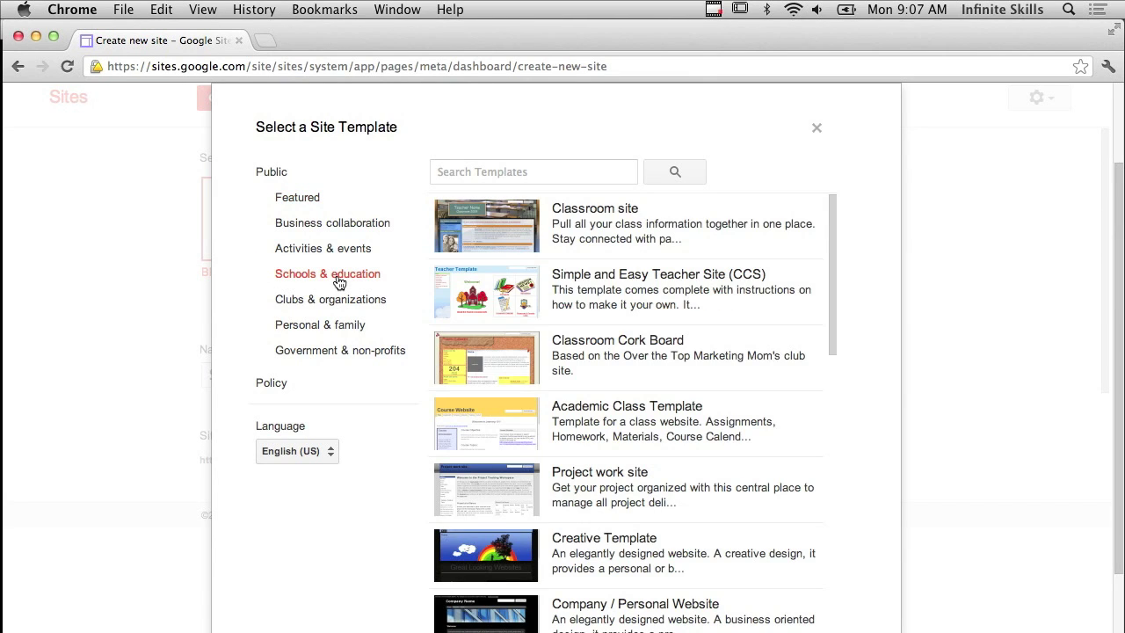
left_click(339, 225)
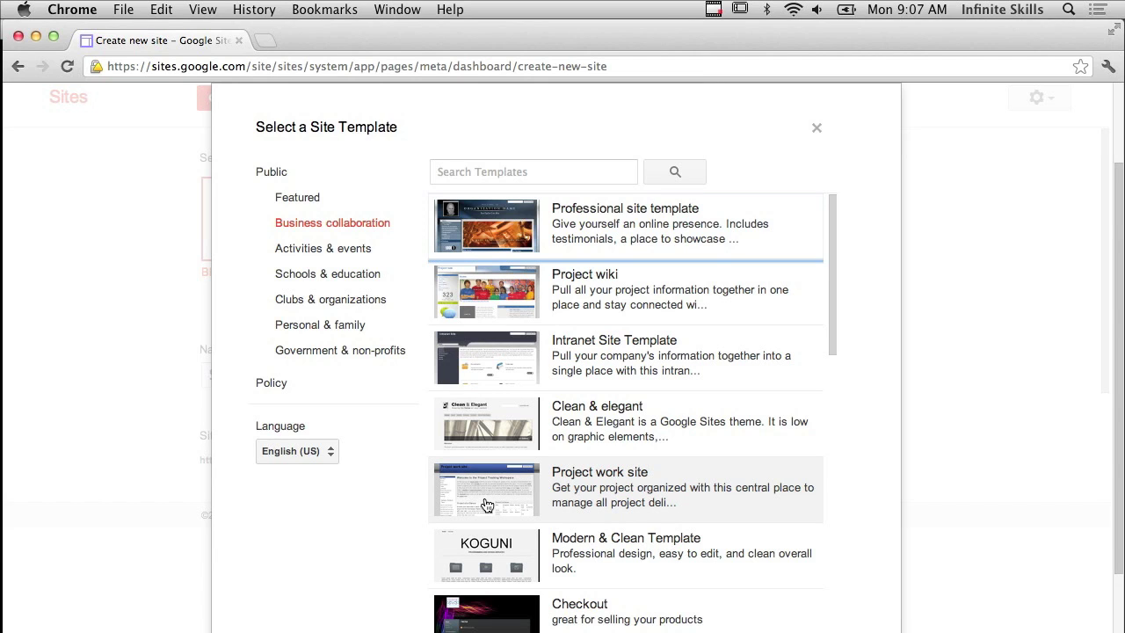
left_click(337, 338)
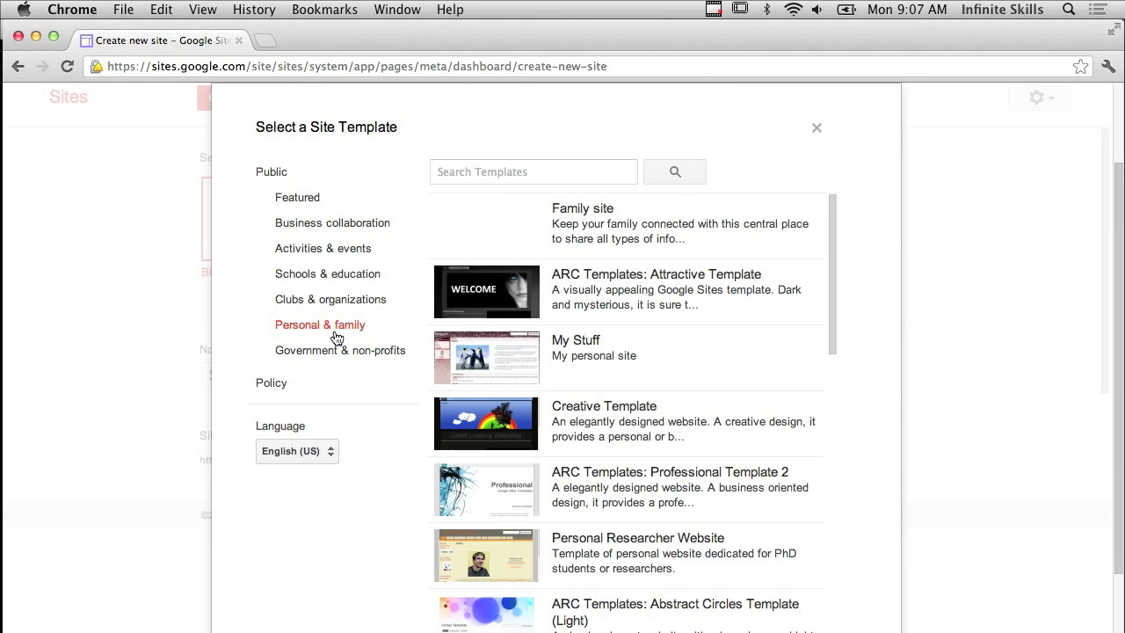
scroll(672, 322, "down", 5)
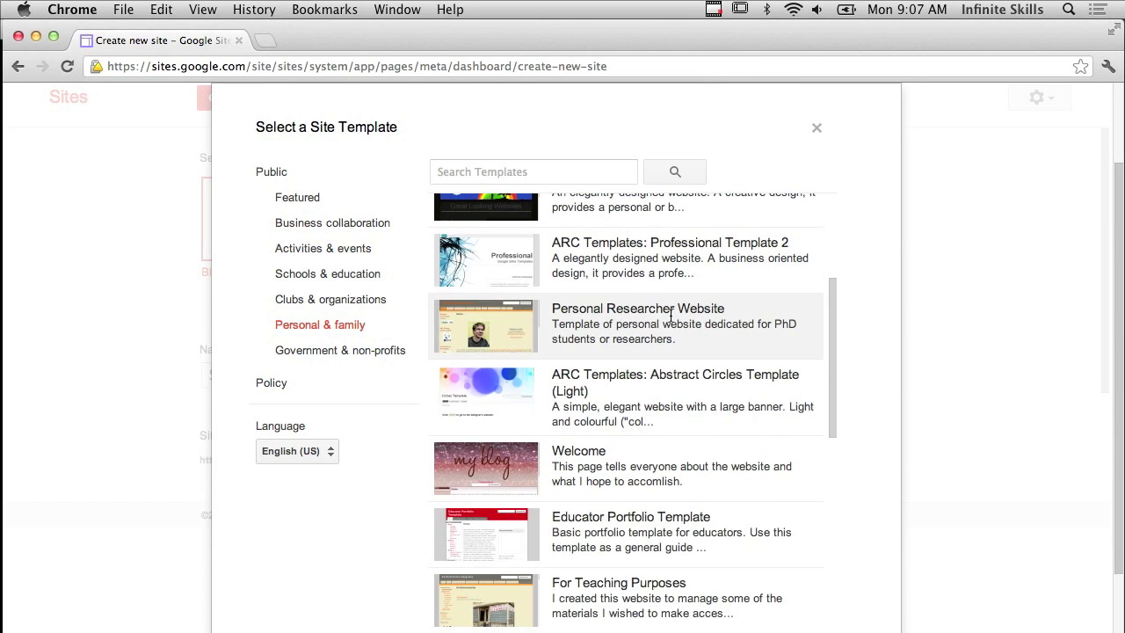
scroll(673, 323, "down", 8)
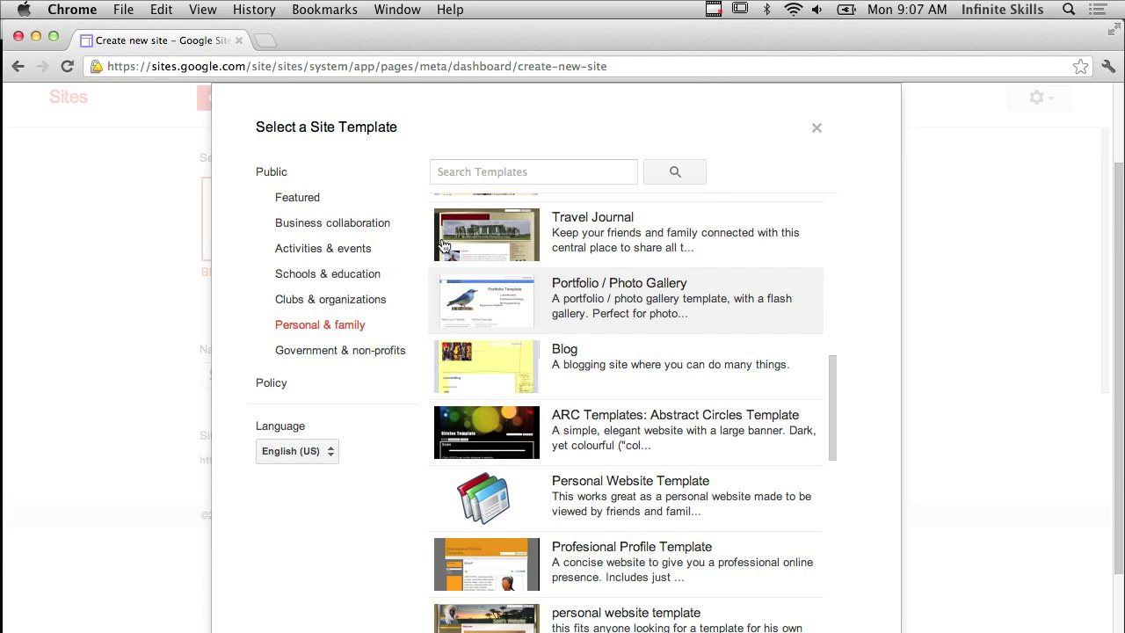
left_click(343, 281)
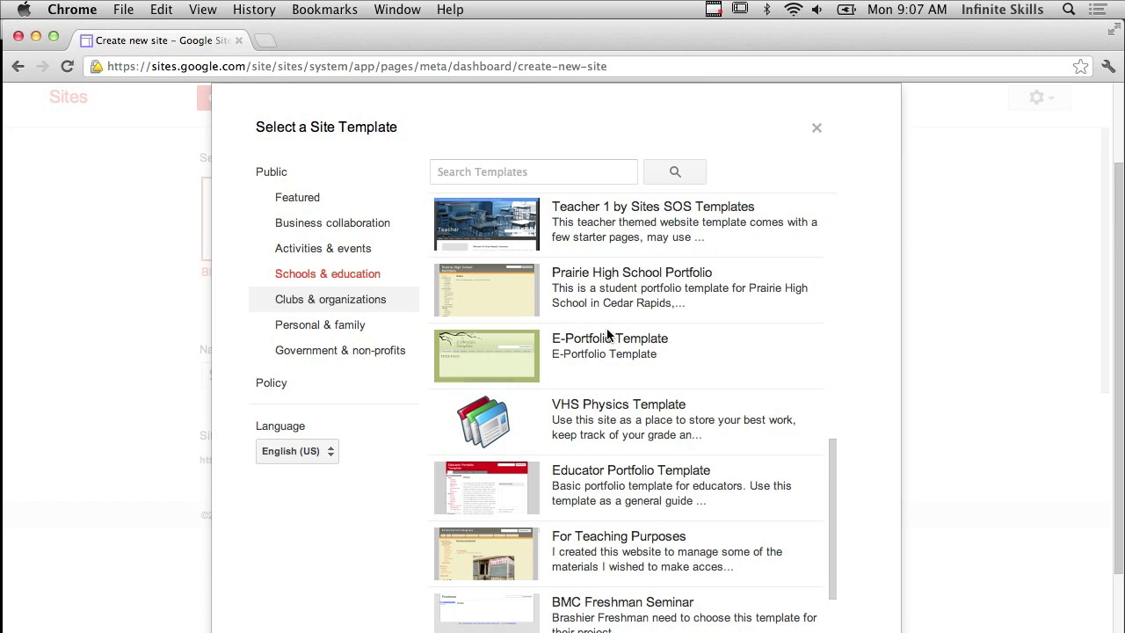
scroll(608, 334, "up", 10)
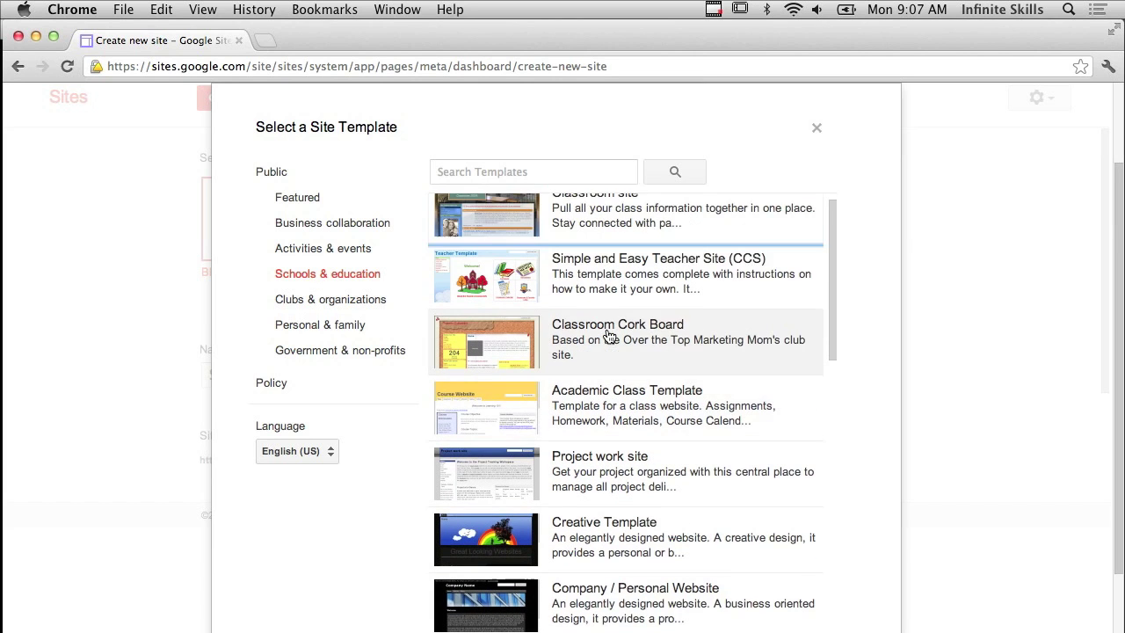
scroll(608, 334, "down", 5)
scroll(608, 334, "up", 2)
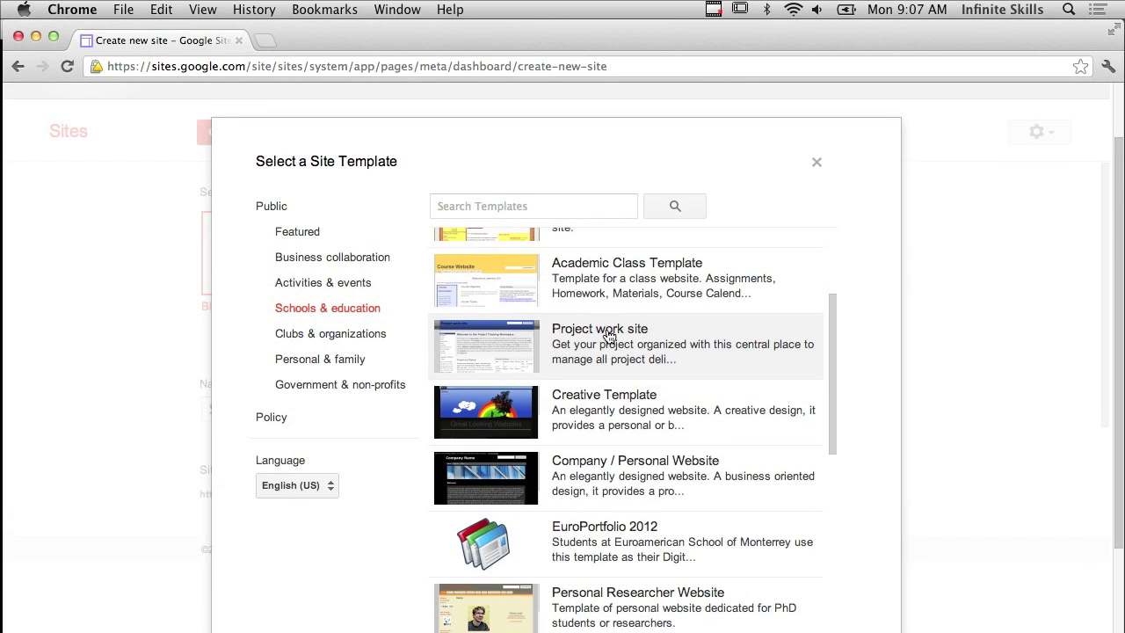
Select the Project work site template from Schools & education
left_click(475, 342)
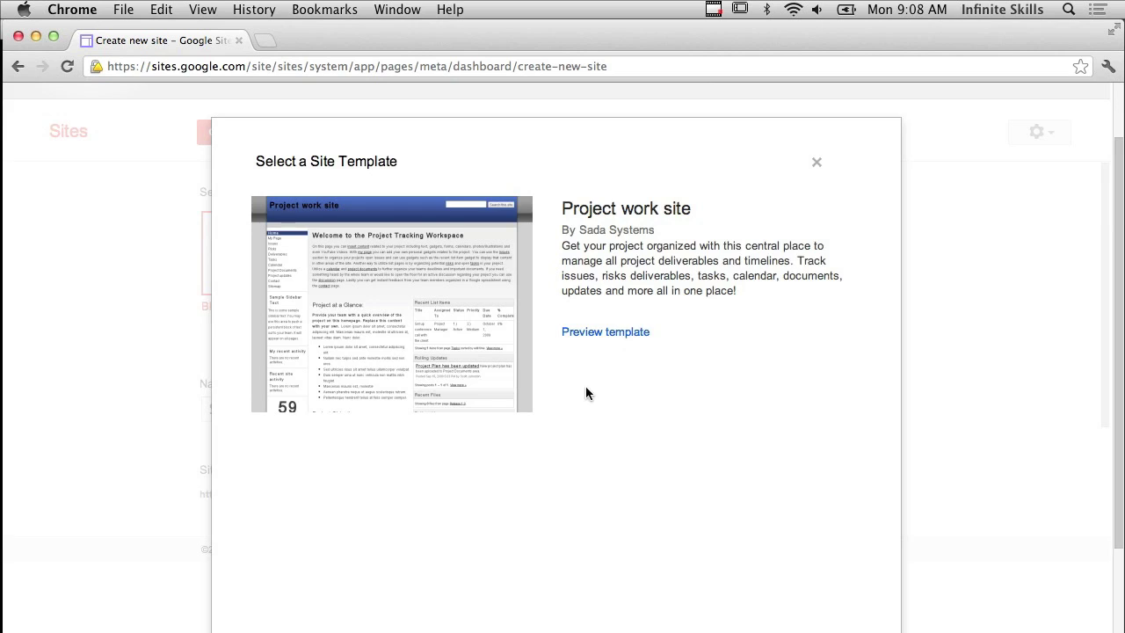
scroll(582, 393, "down", 3)
left_click(270, 573)
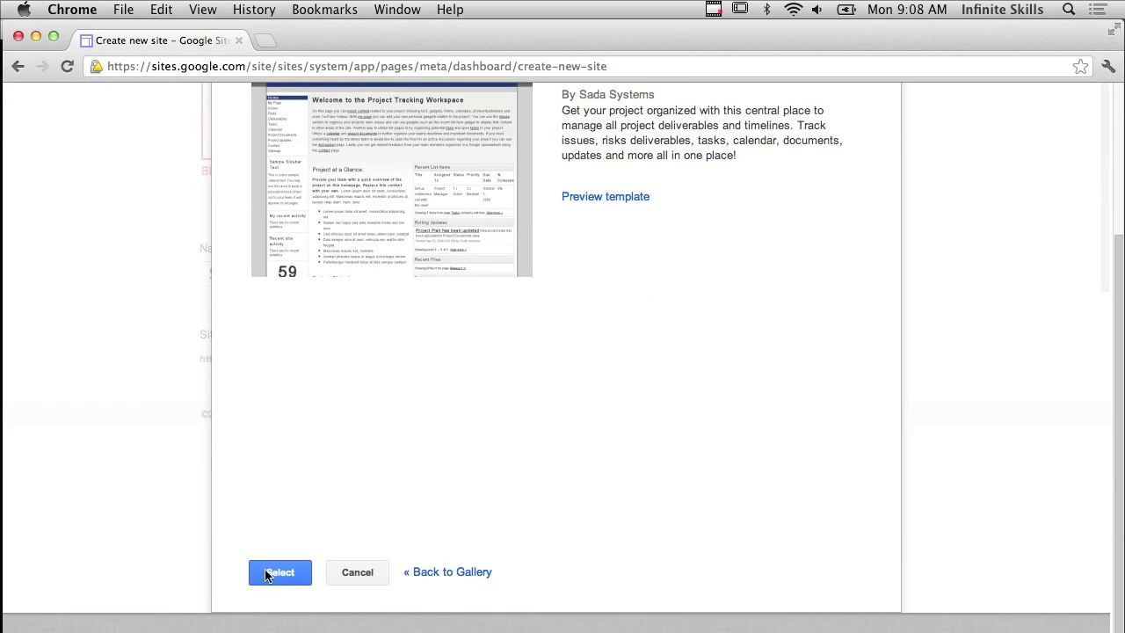
scroll(270, 573, "up", 1)
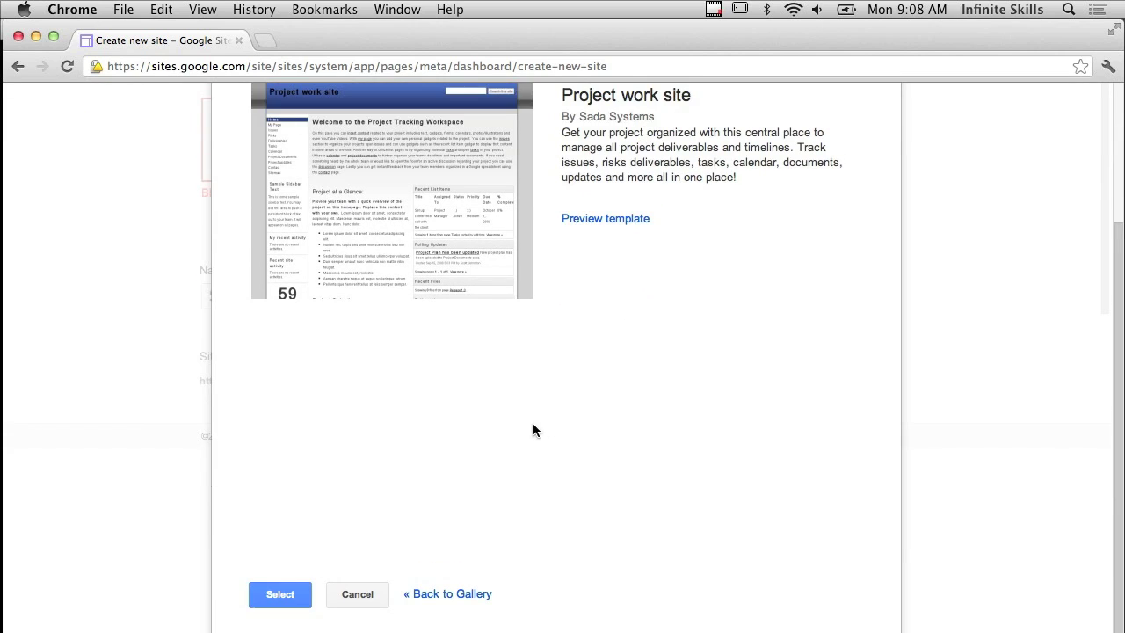
left_click(276, 595)
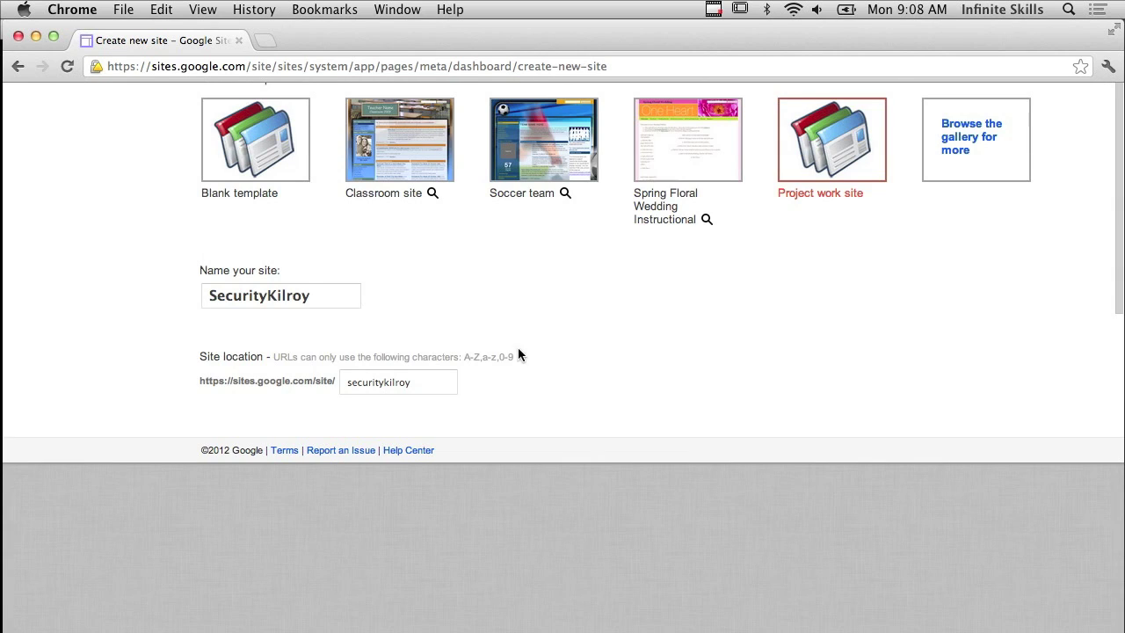
Submit the new site with the security verification code entered
scroll(640, 268, "up", 1)
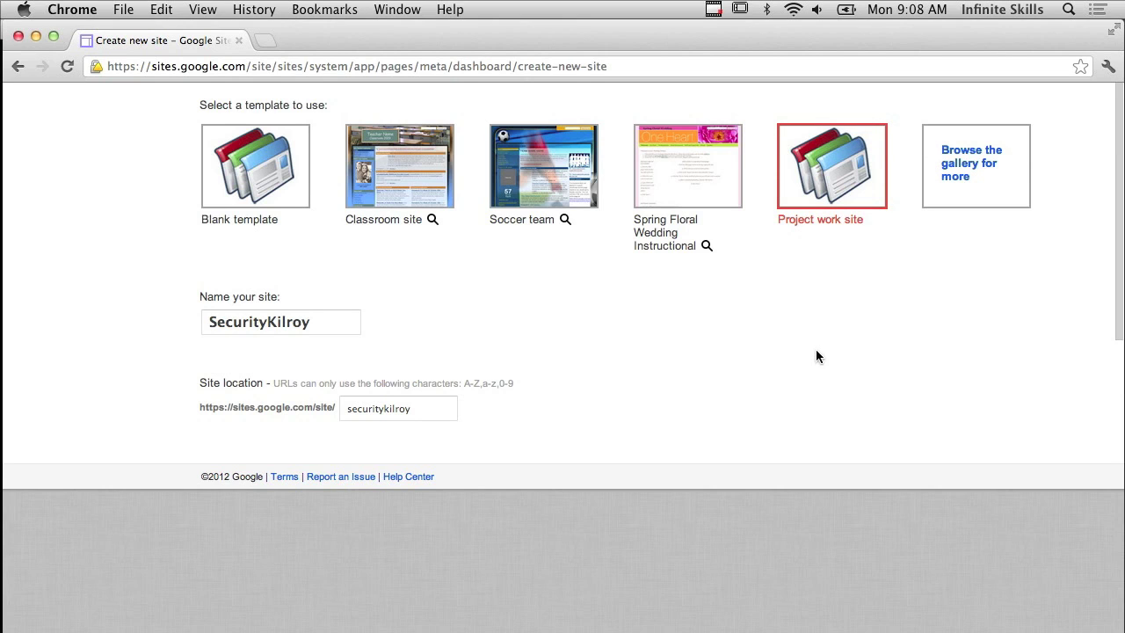
scroll(612, 393, "up", 2)
scroll(612, 397, "up", 4)
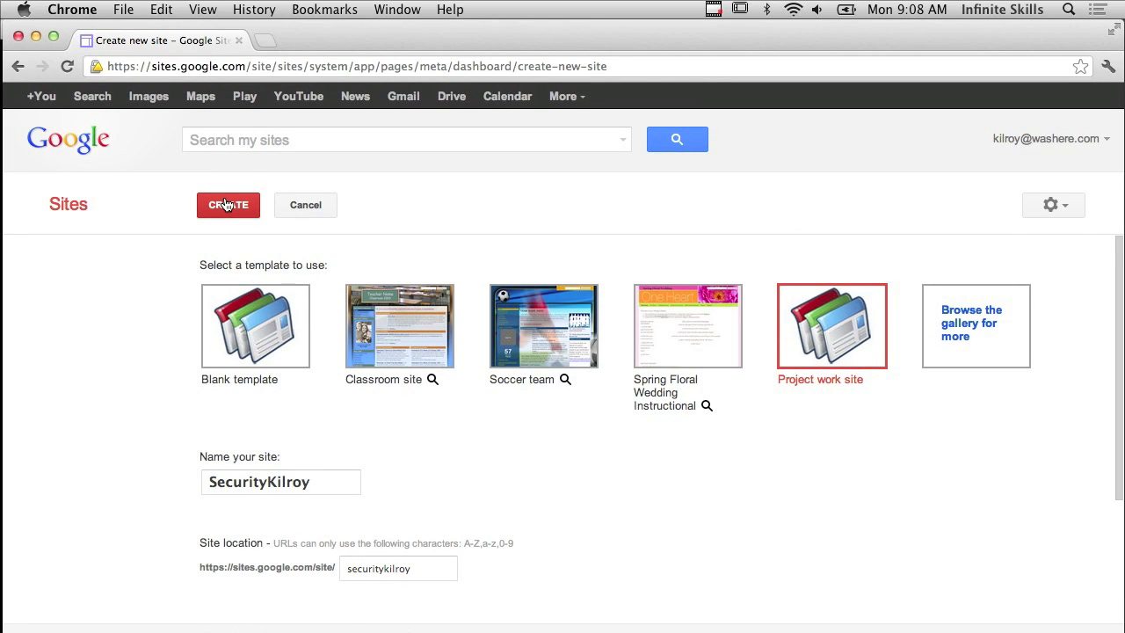
left_click(226, 205)
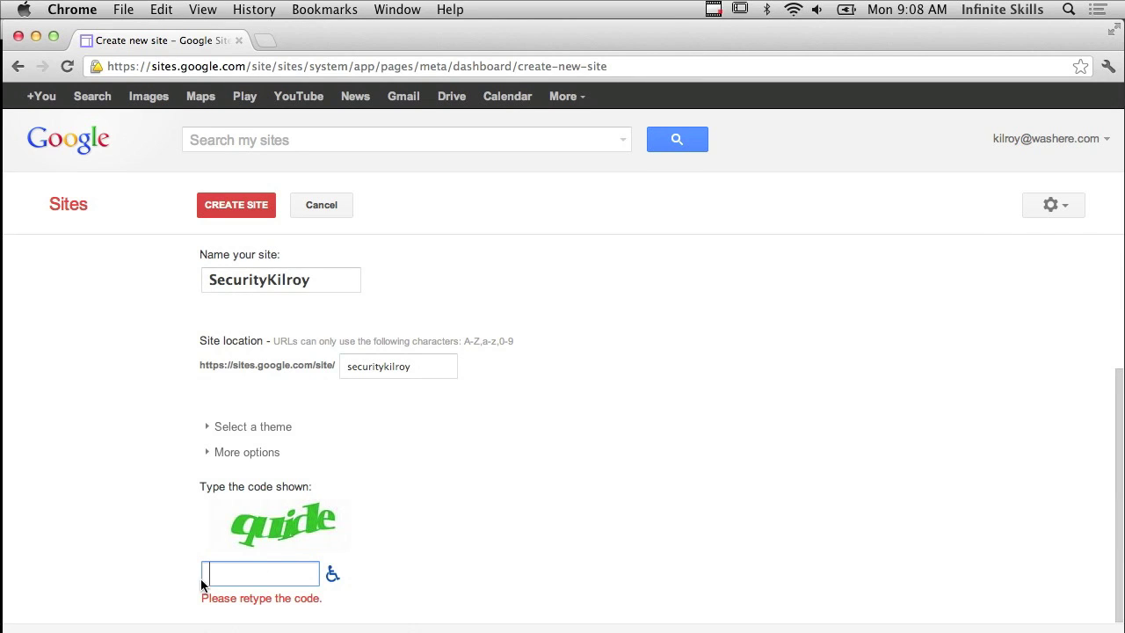
type("quide")
scroll(206, 376, "down", 2)
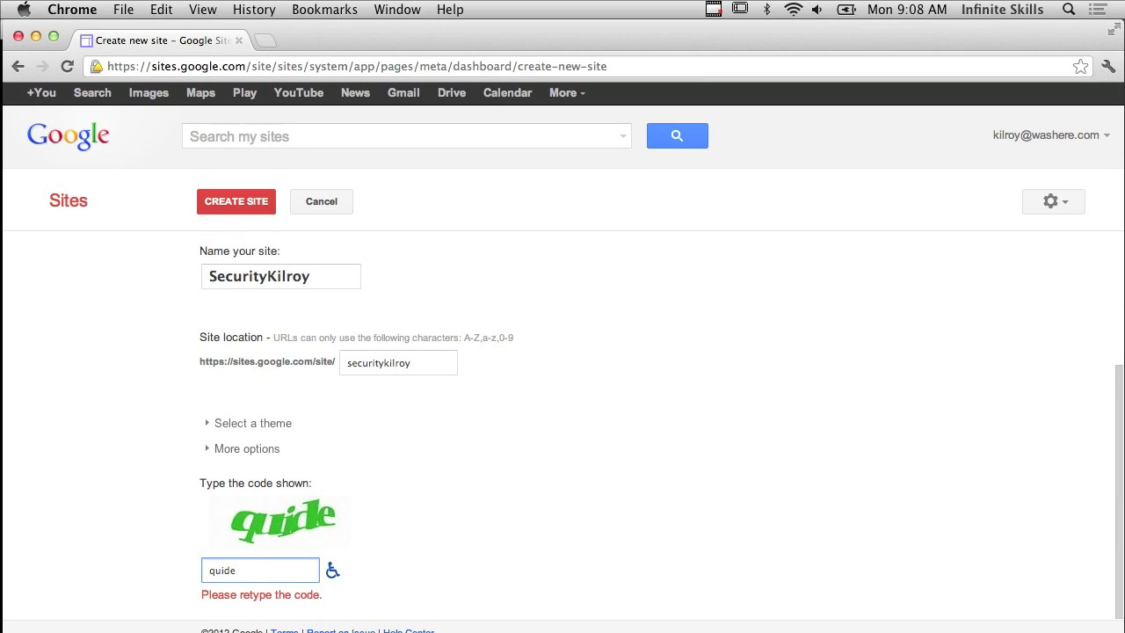
left_click(248, 206)
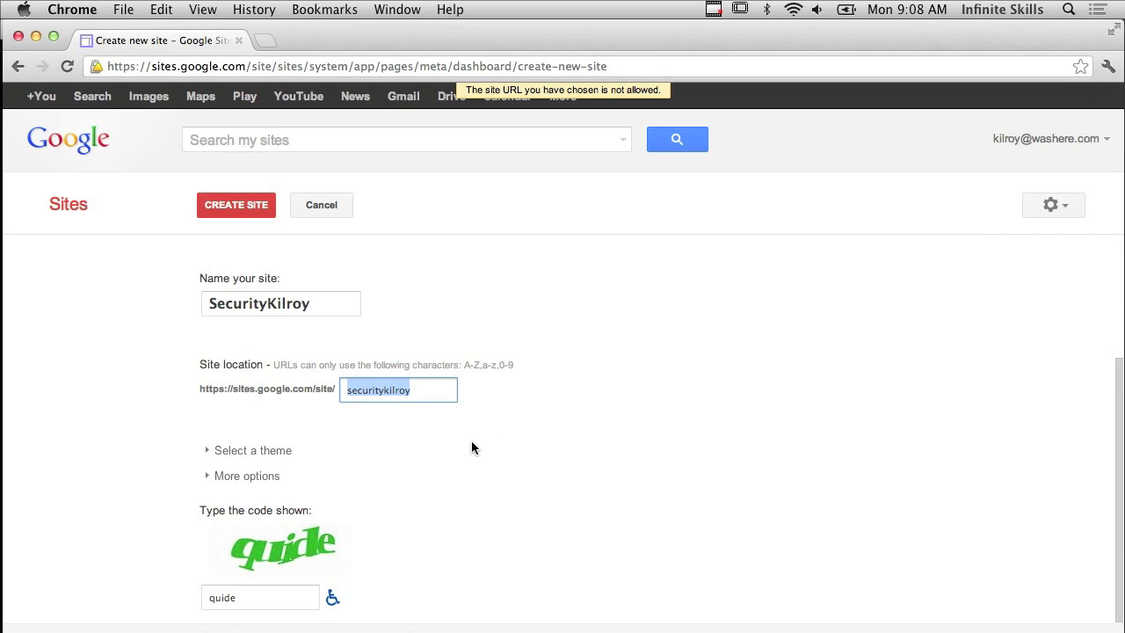
Replace the rejected site location with kilroywuzh3r3
double_click(380, 390)
type("kilr")
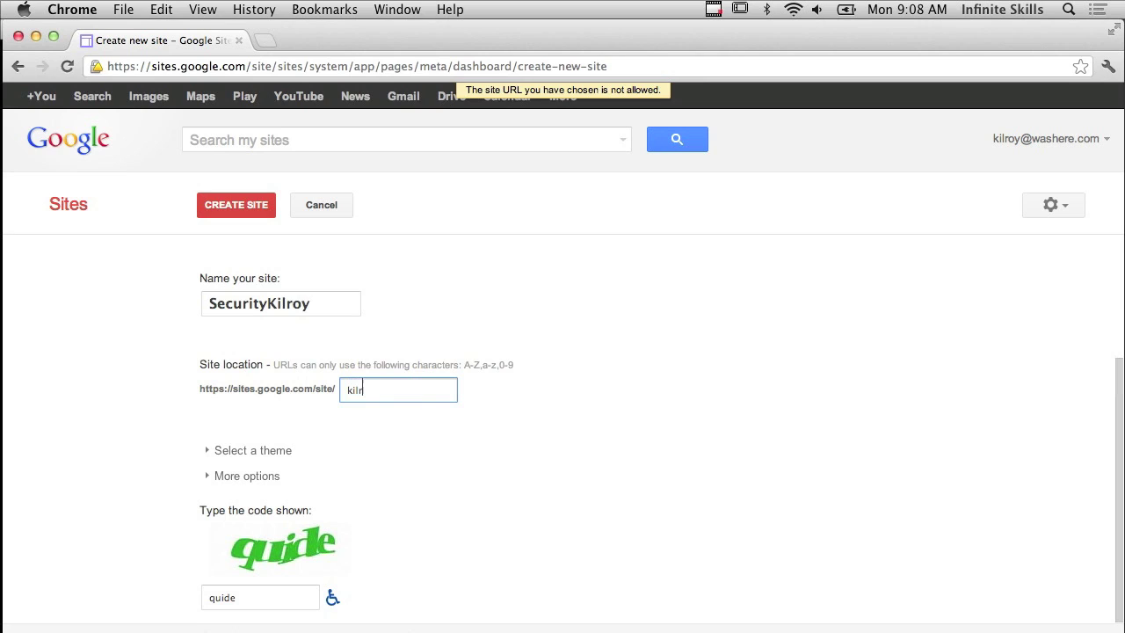
type("oywuzh3r3")
scroll(566, 519, "down", 2)
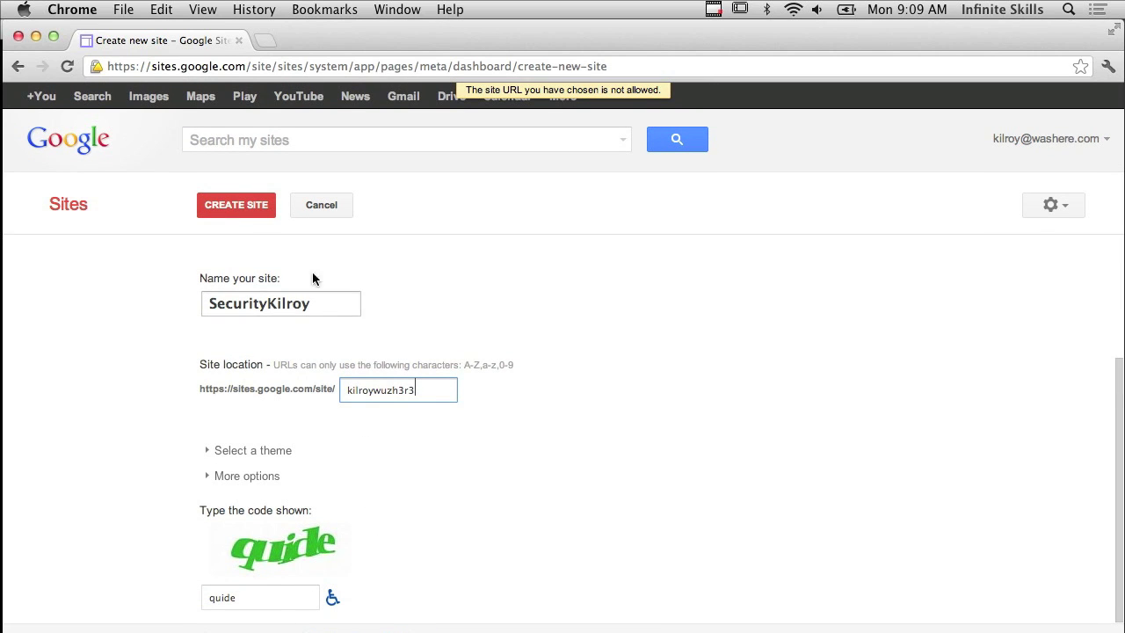
Create the site at kilroywuzh3r3 and open its Home page in the editor
left_click(240, 205)
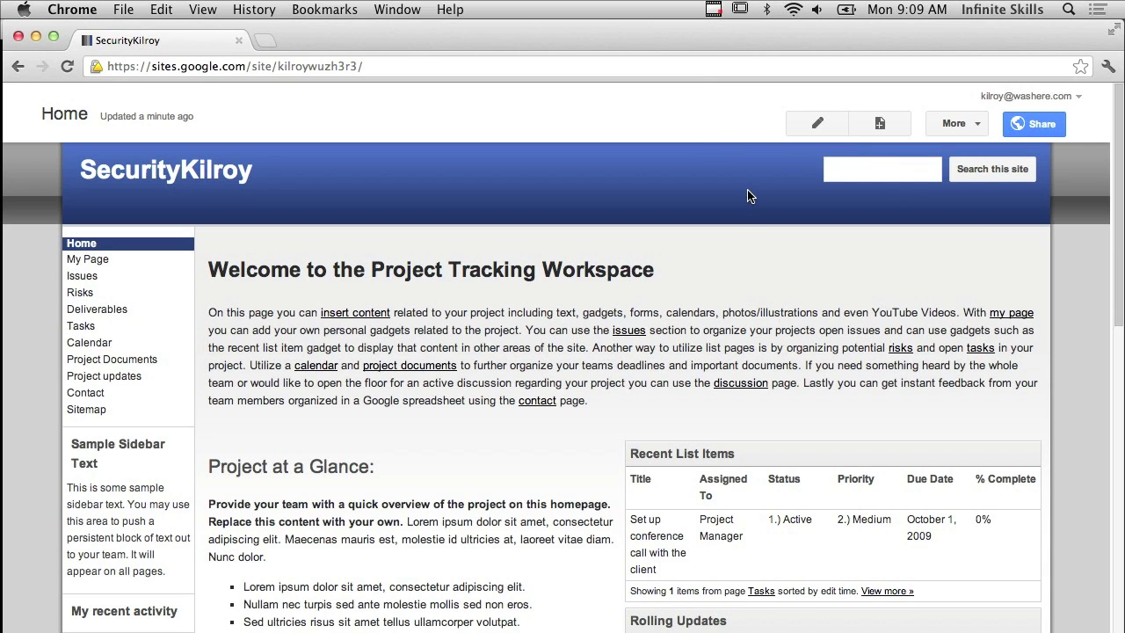
left_click(819, 125)
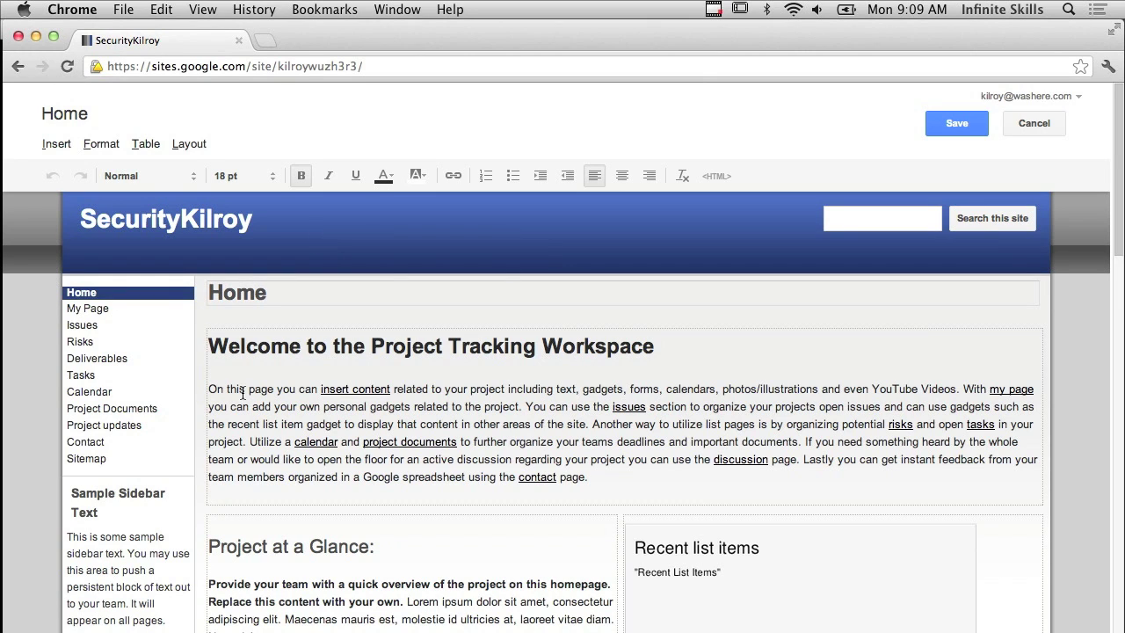
Replace the welcome paragraph with 'Change the text to say what i want it to say.' and a new line
left_click_drag(264, 388, 439, 524)
type("Change")
key("BackSpace")
key("BackSpace")
key("BackSpace")
key("BackSpace")
key("BackSpace")
key("BackSpace")
key("BackSpace")
key("BackSpace")
type("Change ")
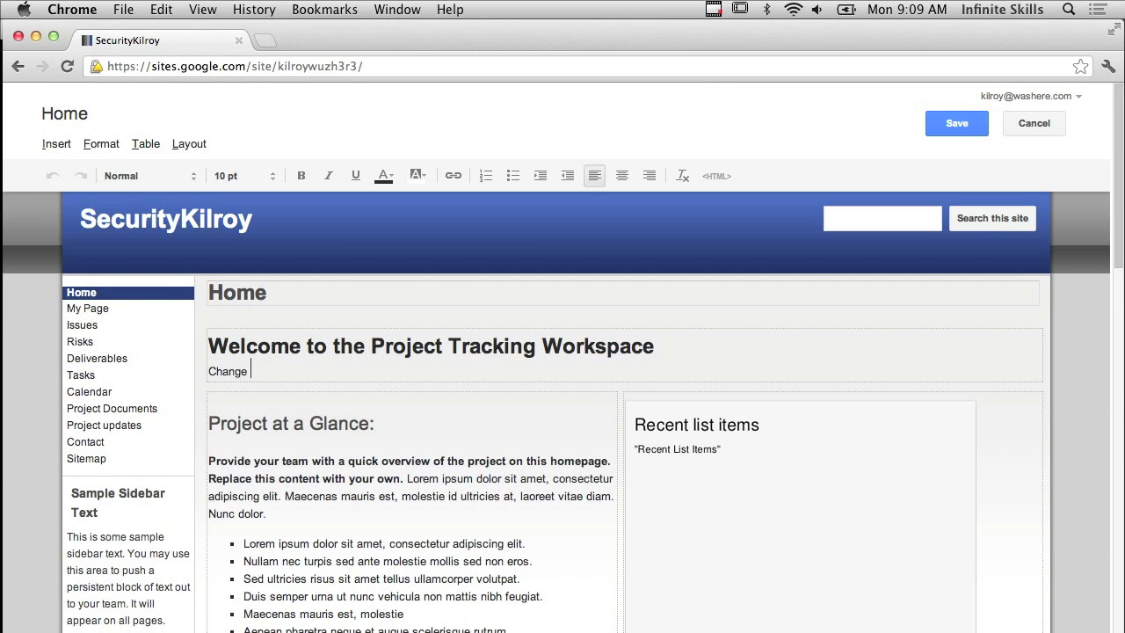
type("the text to say")
key("BackSpace")
key("BackSpace")
key("BackSpace")
type("say what i want ")
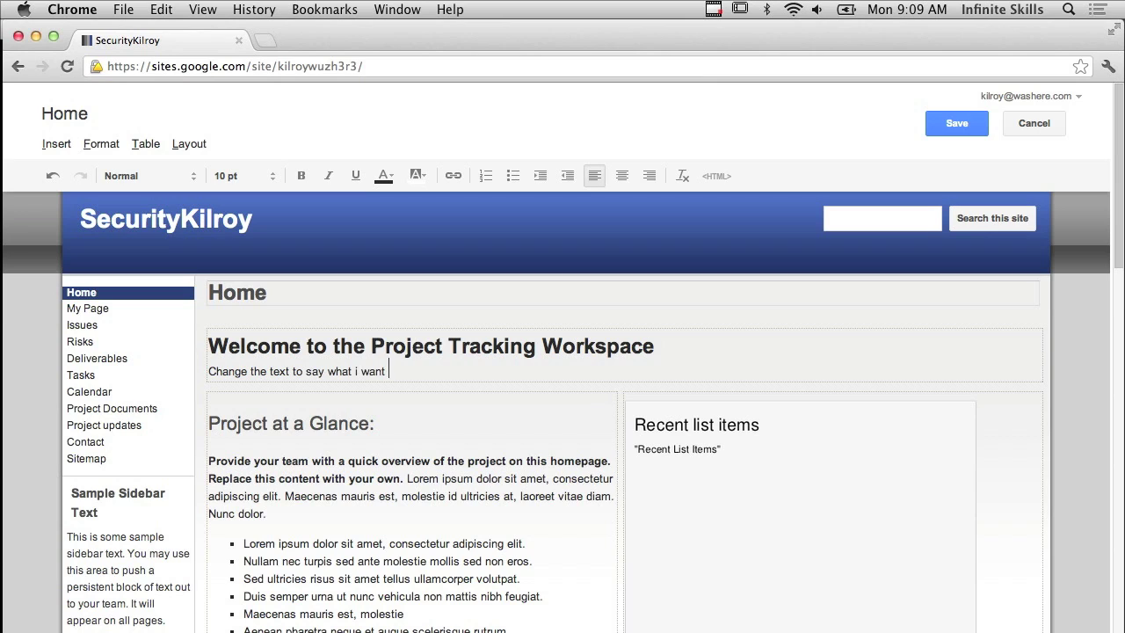
type("it to say.")
key("Return")
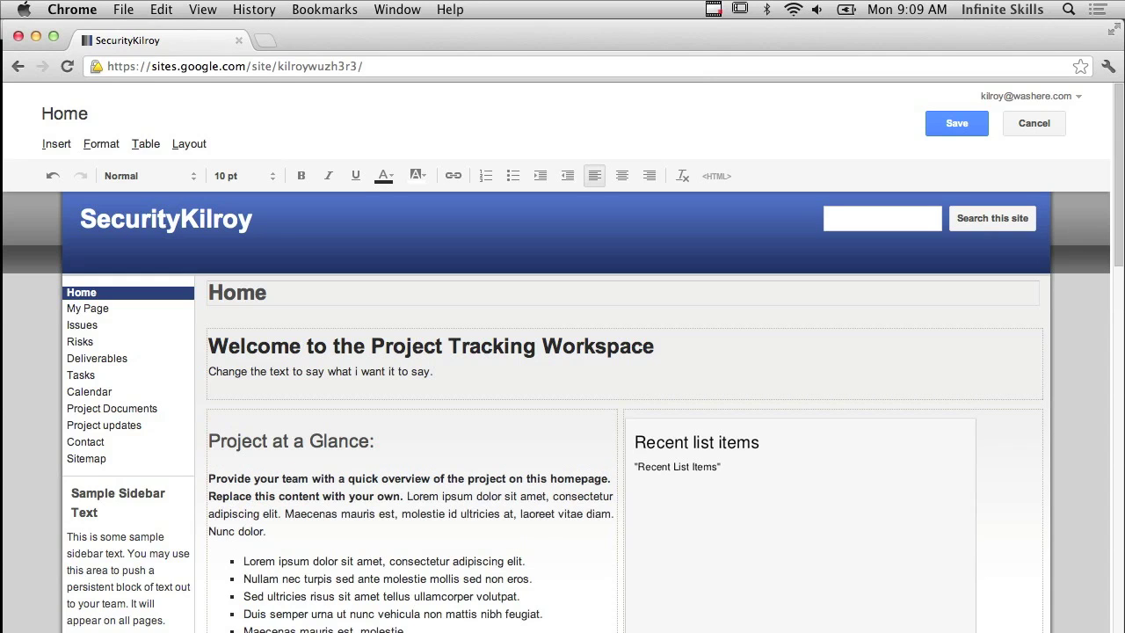
scroll(415, 547, "down", 2)
scroll(415, 547, "down", 5)
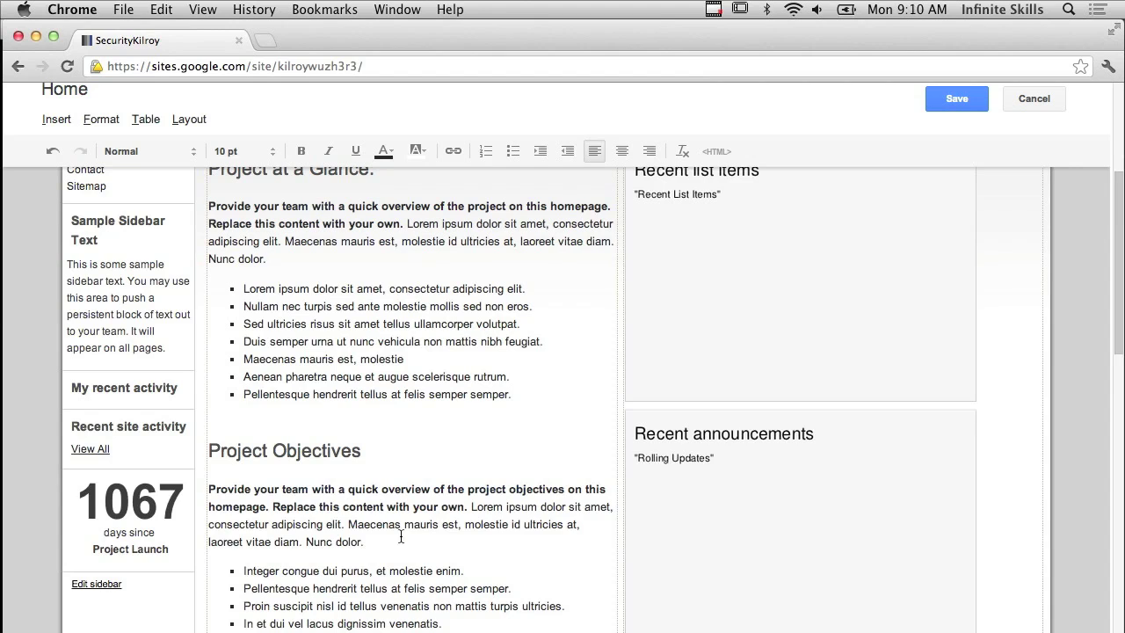
scroll(281, 465, "up", 7)
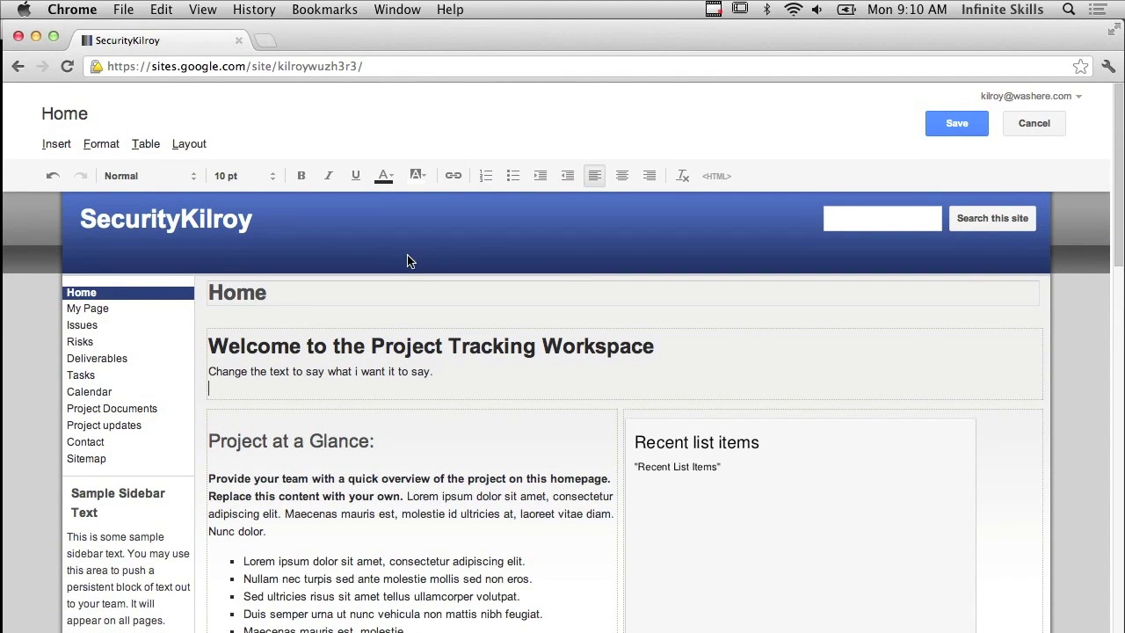
left_click(59, 145)
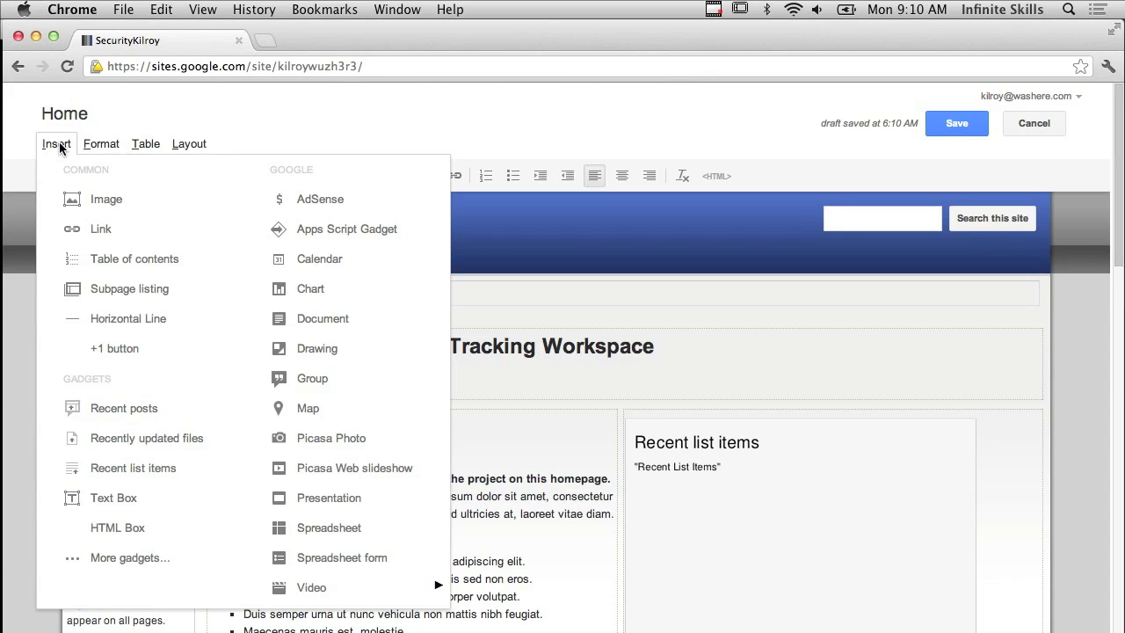
left_click(91, 200)
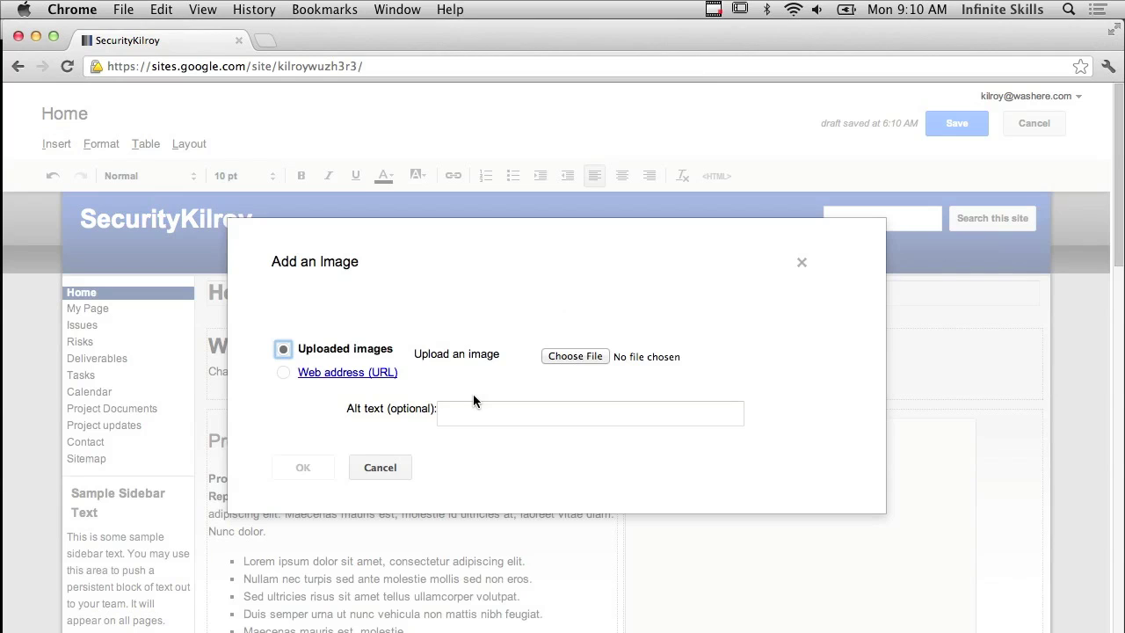
left_click(576, 358)
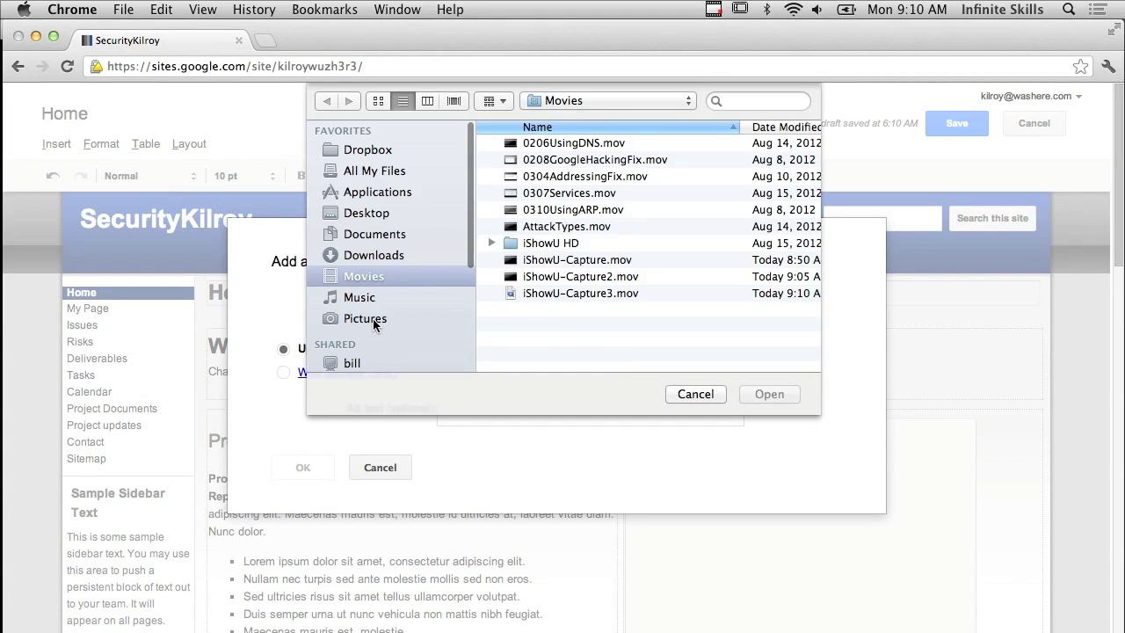
left_click(373, 319)
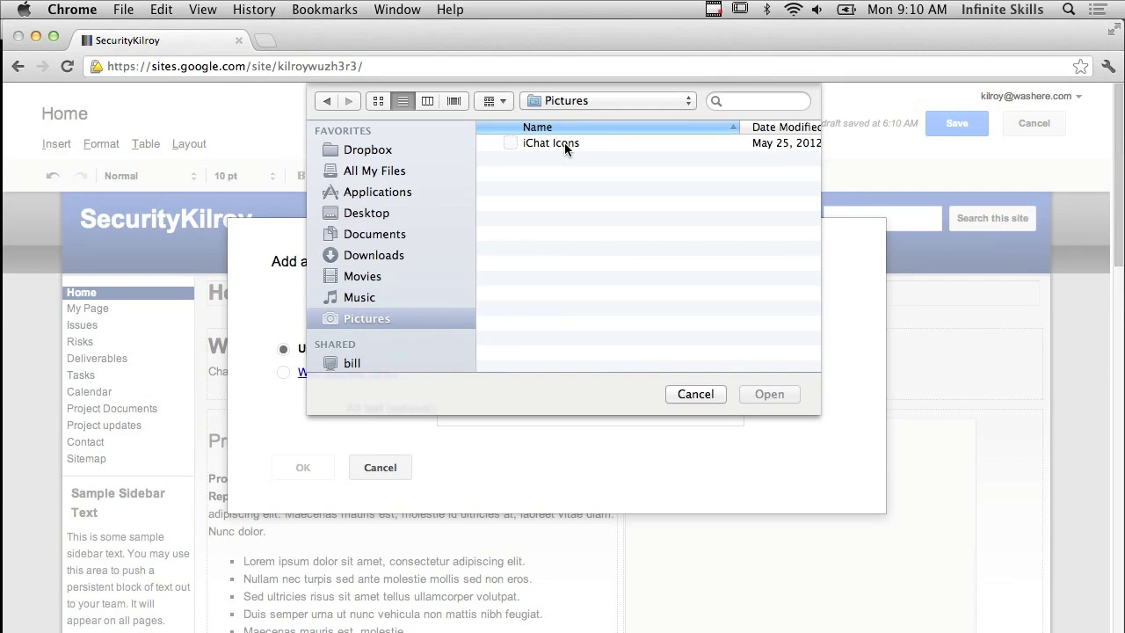
left_click(702, 394)
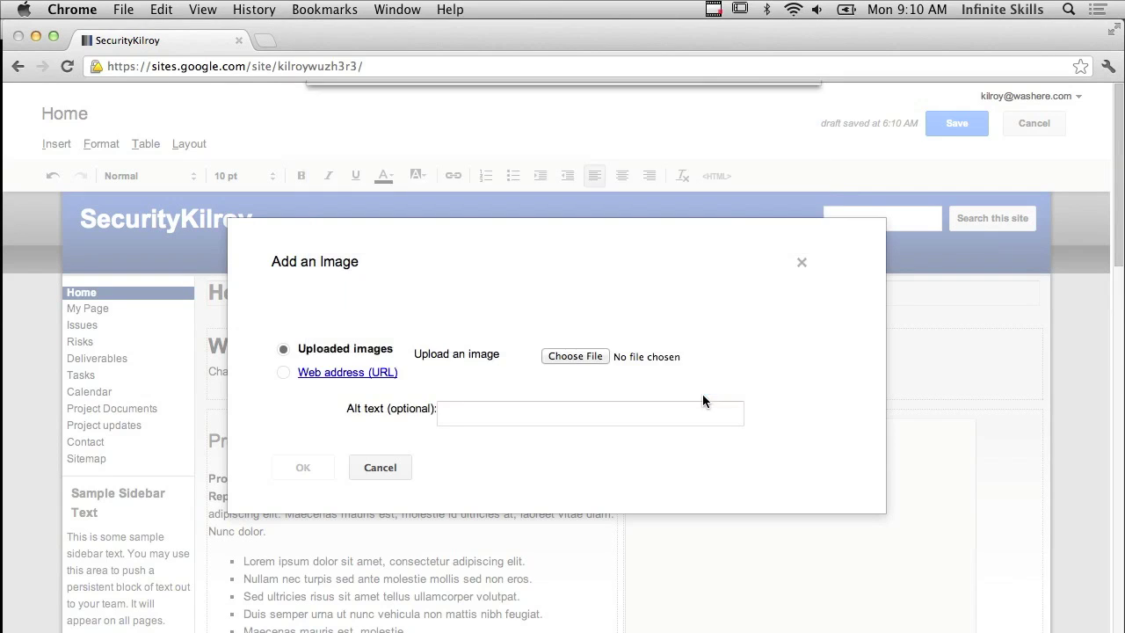
left_click(380, 467)
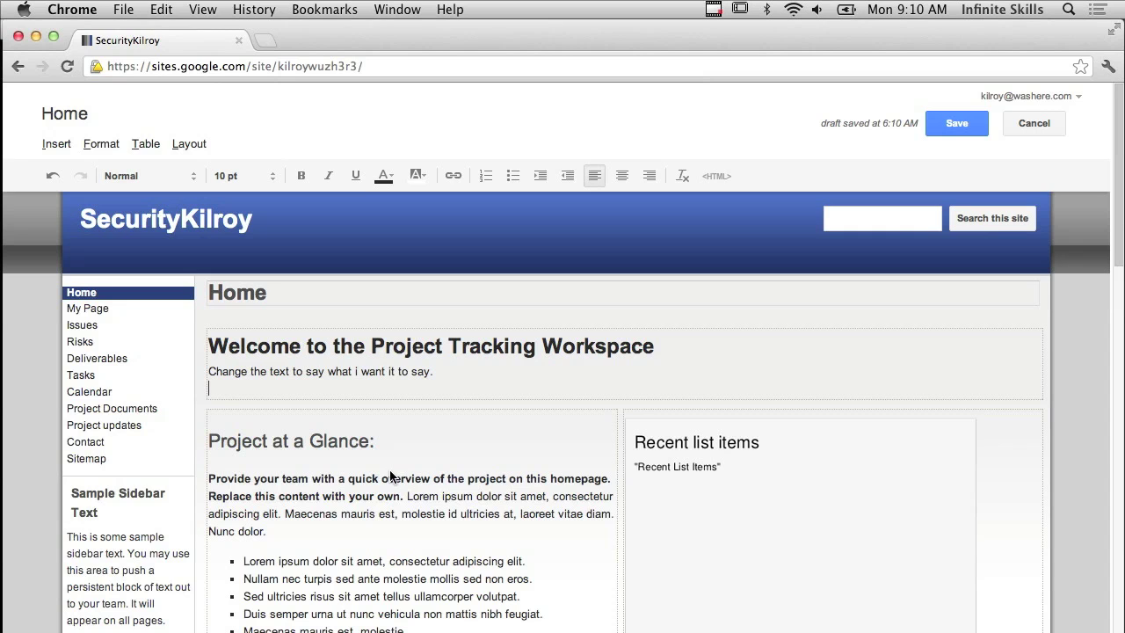
scroll(373, 473, "down", 10)
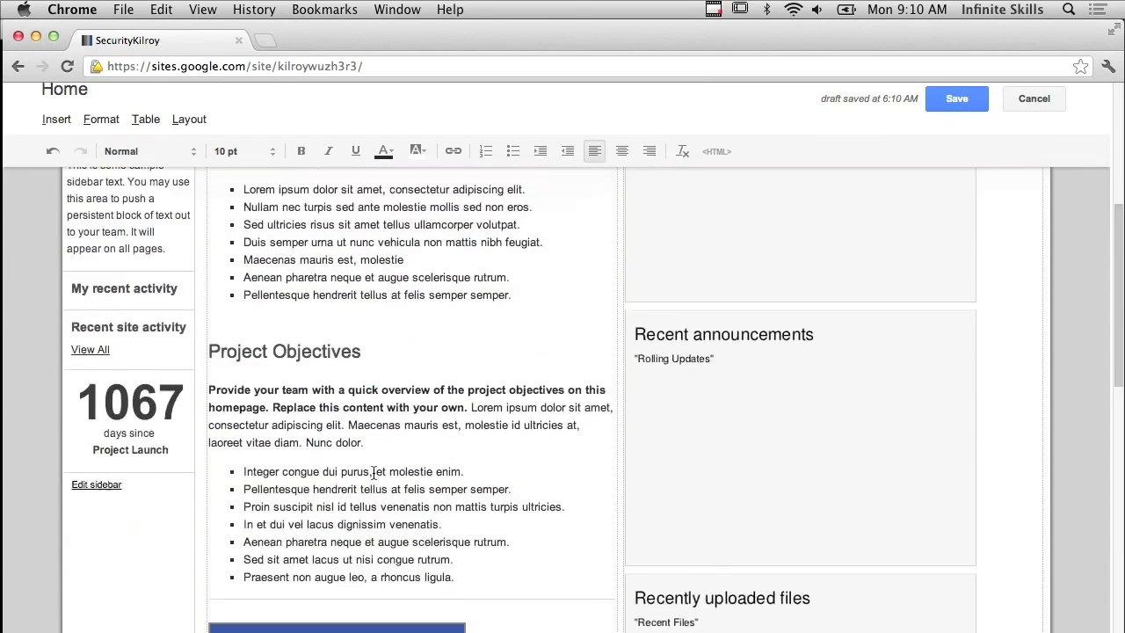
scroll(374, 472, "up", 10)
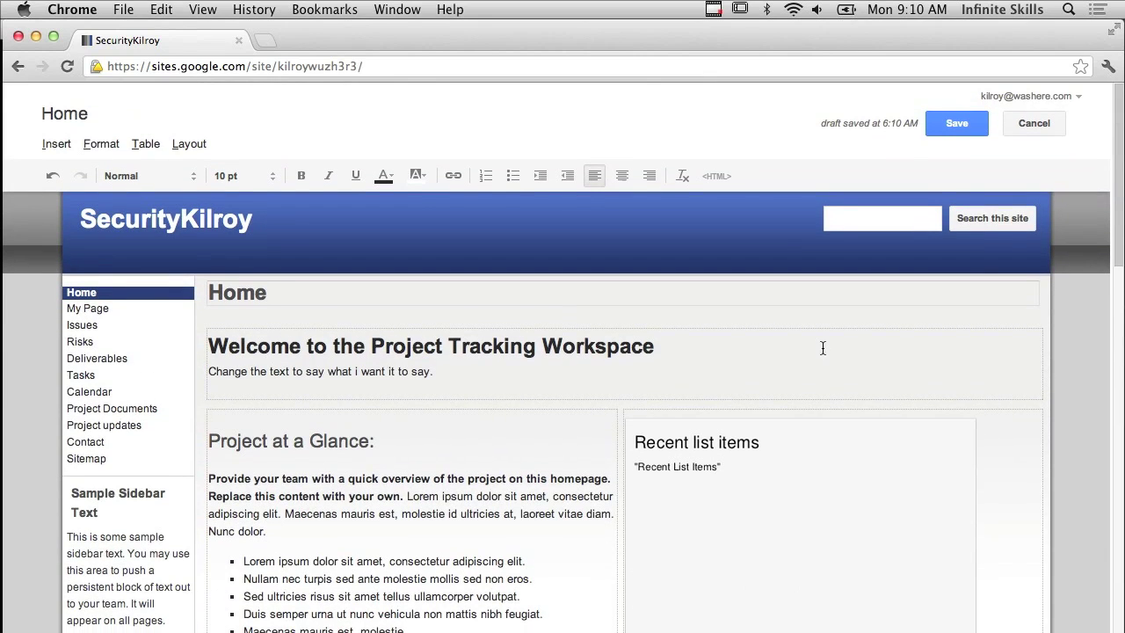
Save the Home page edits and navigate through My Page to the Issues page
left_click(964, 122)
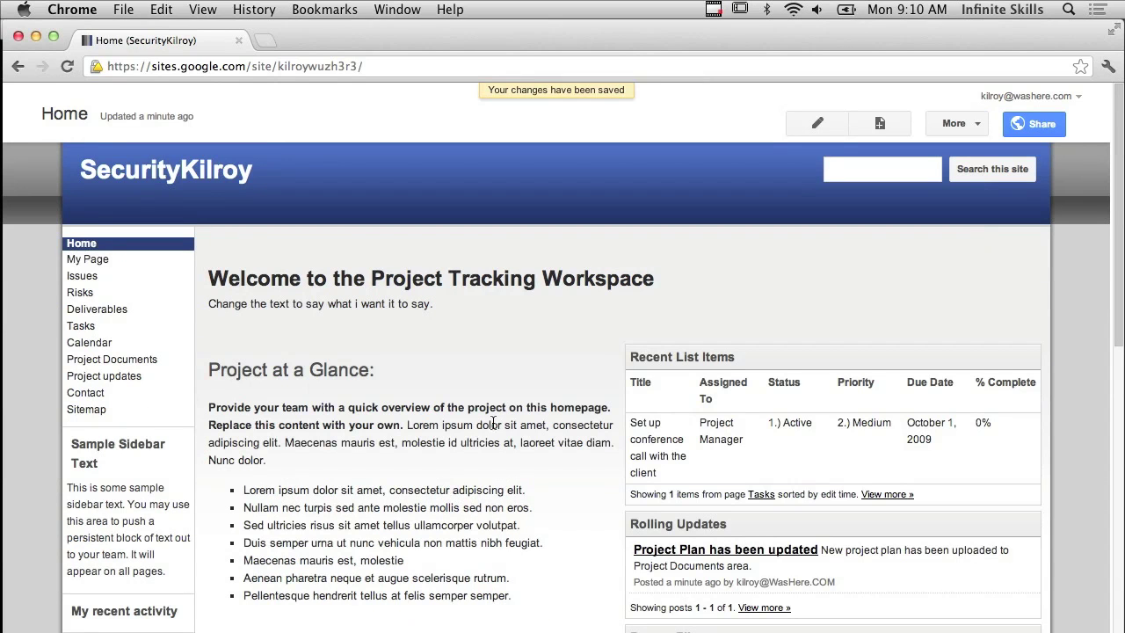
left_click(88, 259)
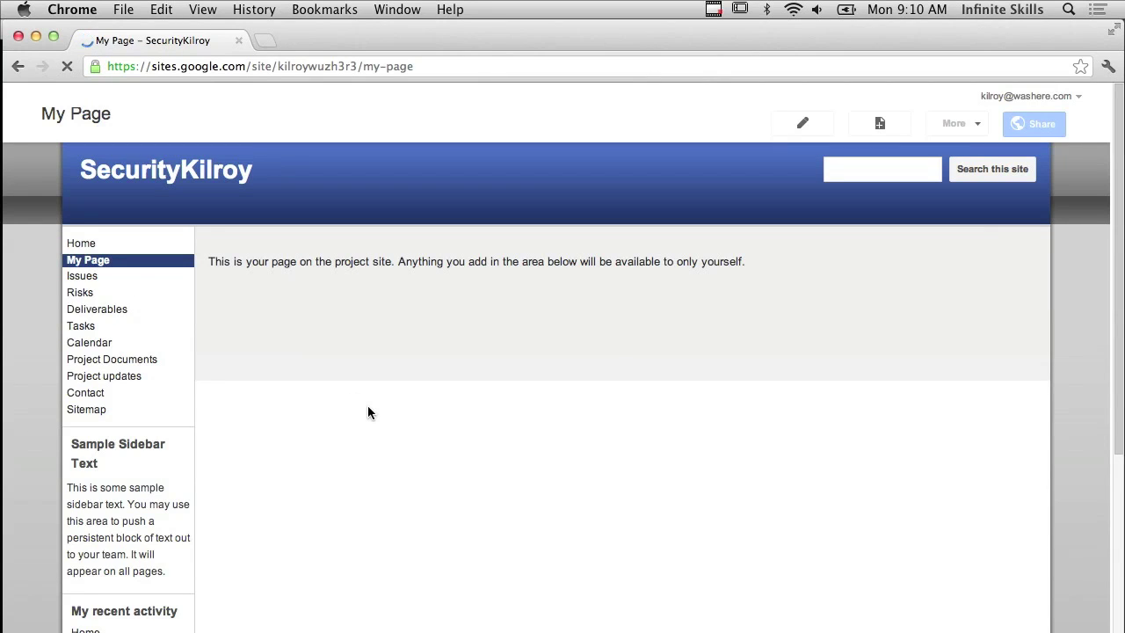
left_click(82, 279)
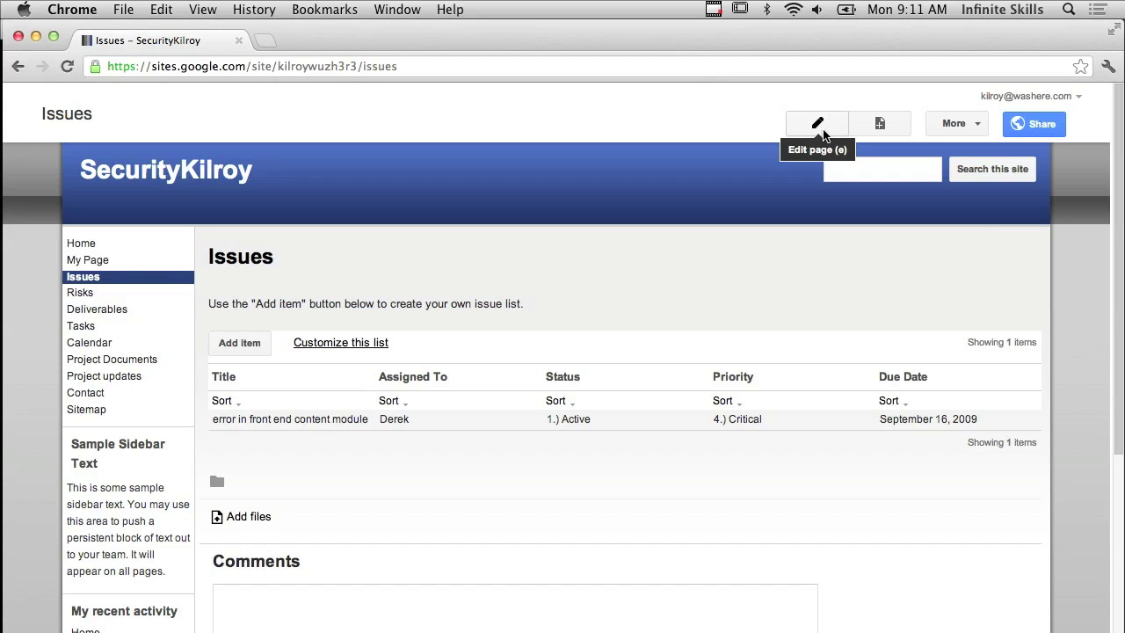
scroll(801, 407, "down", 3)
scroll(801, 407, "up", 2)
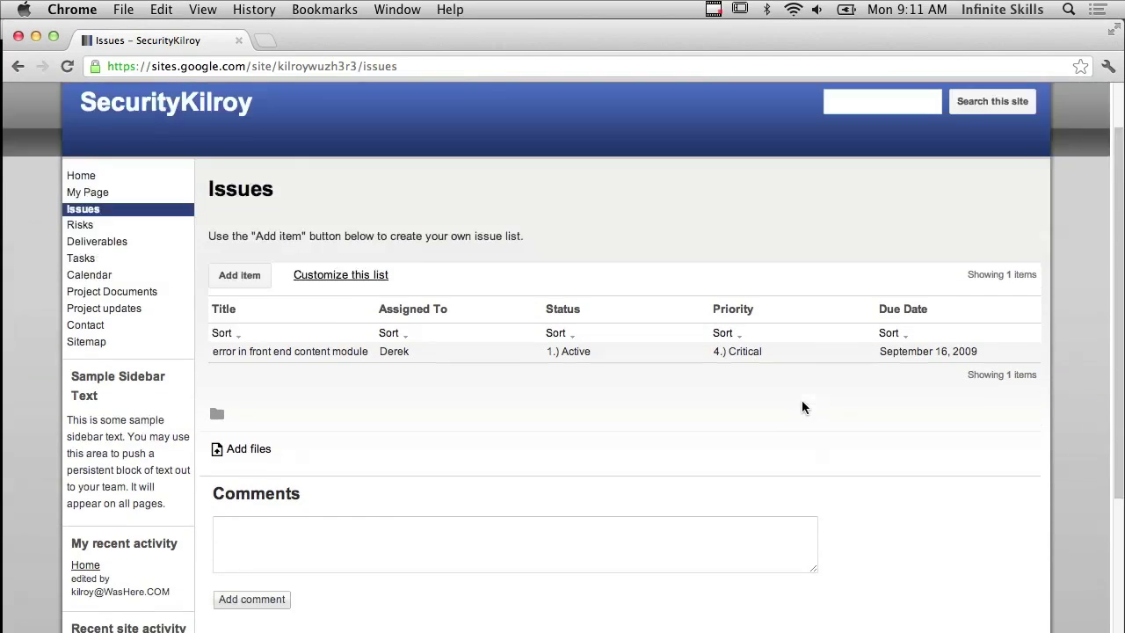
scroll(802, 407, "up", 2)
Uncheck Allow attachments in the Issues page settings and save them
left_click(958, 125)
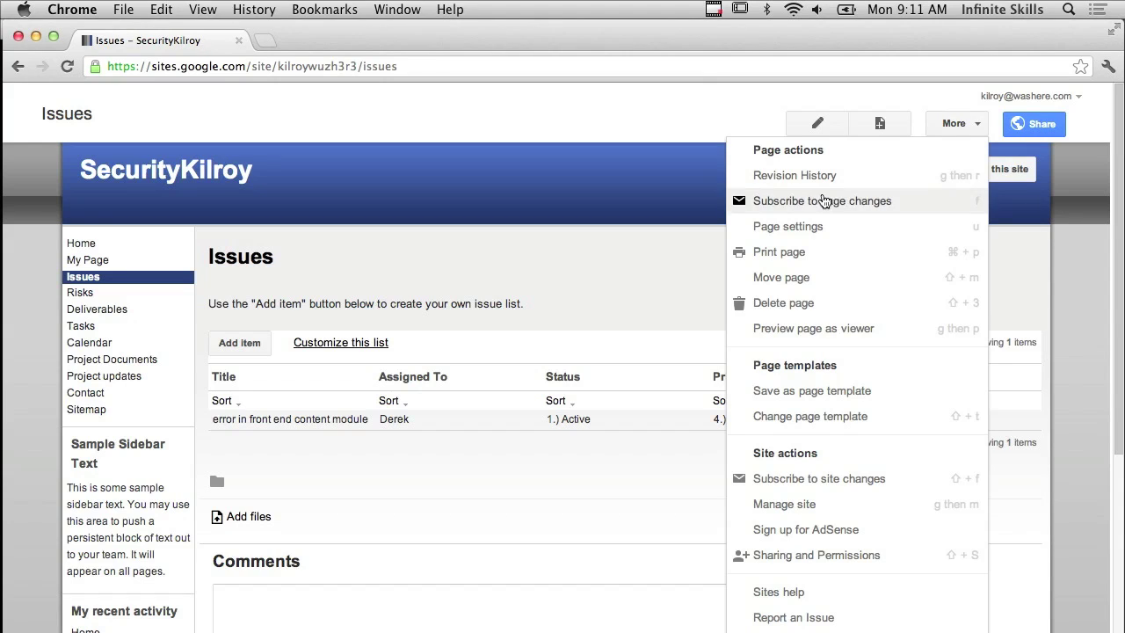
left_click(798, 229)
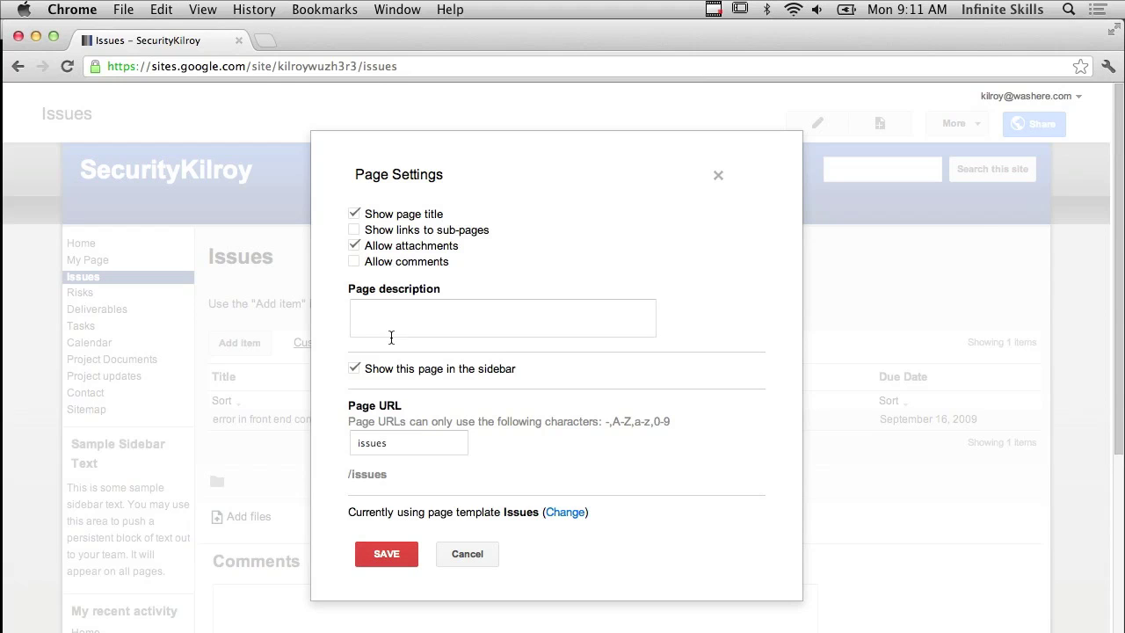
left_click(369, 245)
left_click(387, 553)
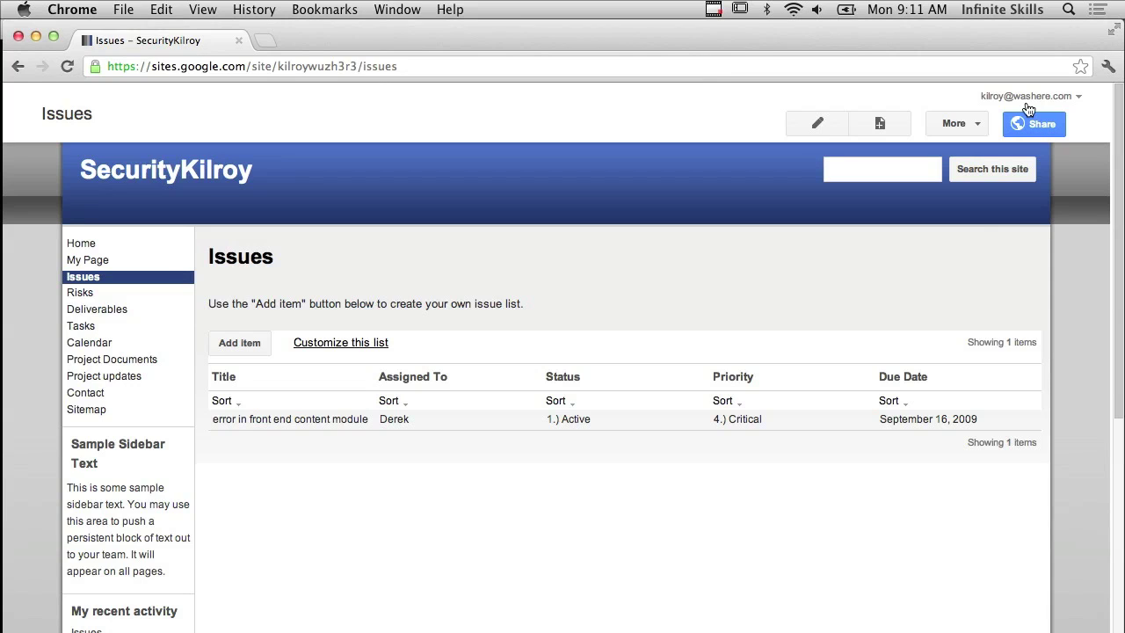
Use Edit sidebar to reach the Manage Site layout page
scroll(249, 424, "down", 5)
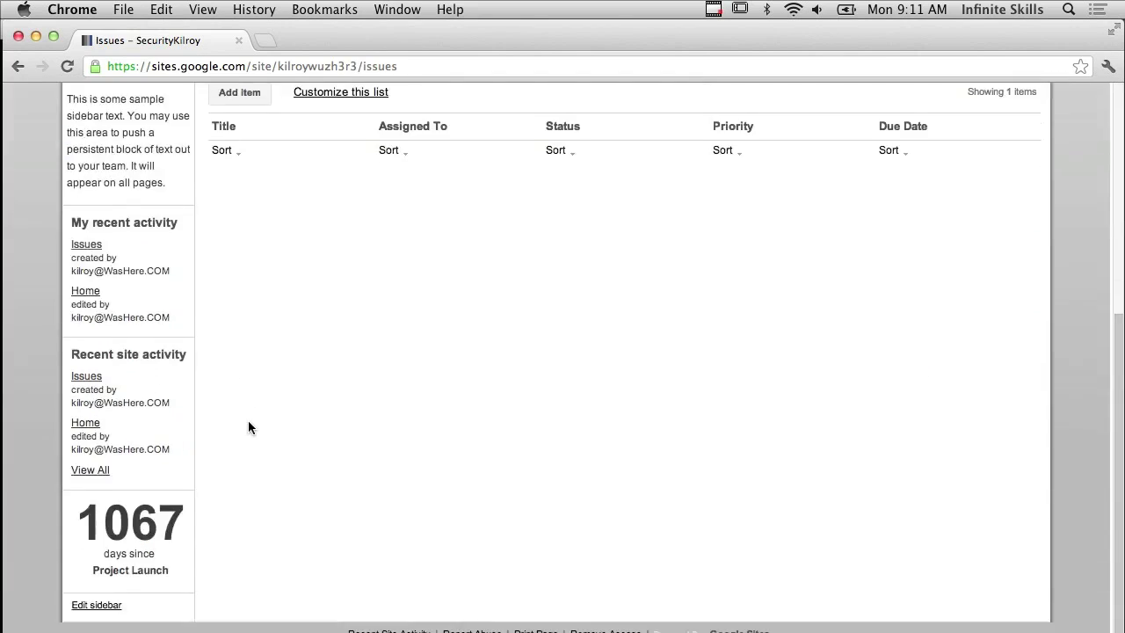
scroll(249, 424, "up", 1)
scroll(249, 422, "up", 4)
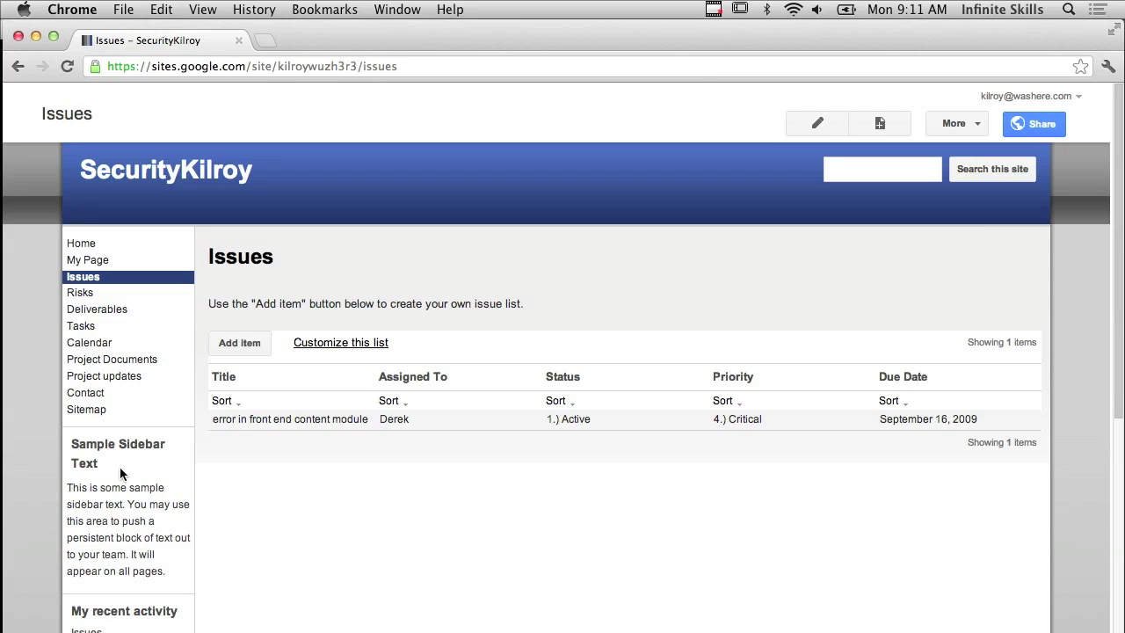
scroll(121, 465, "down", 5)
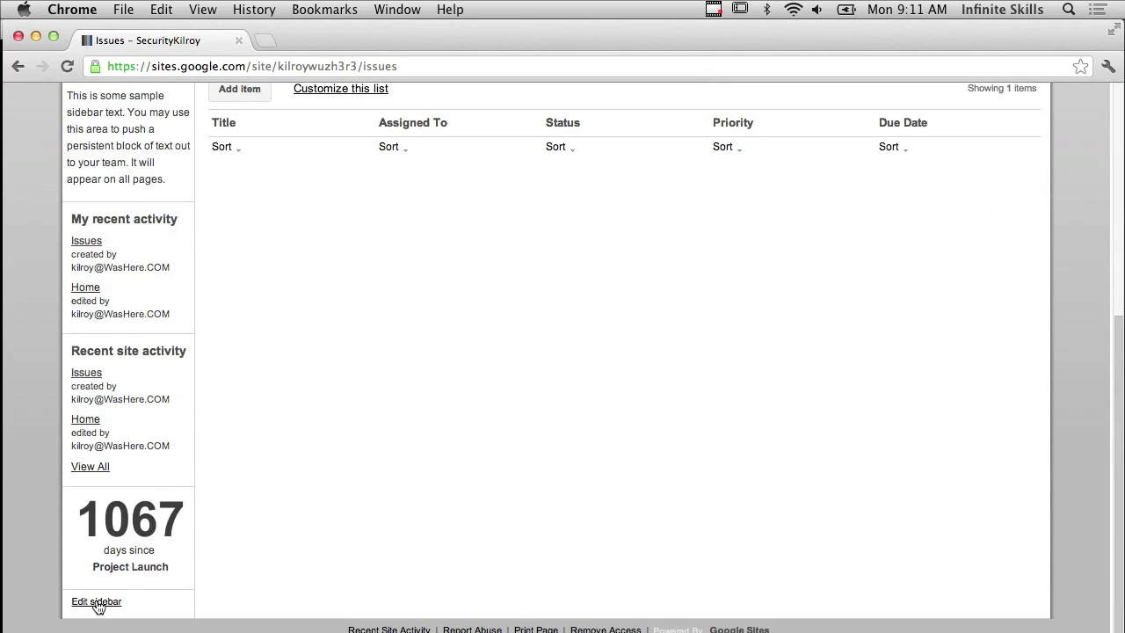
left_click(96, 601)
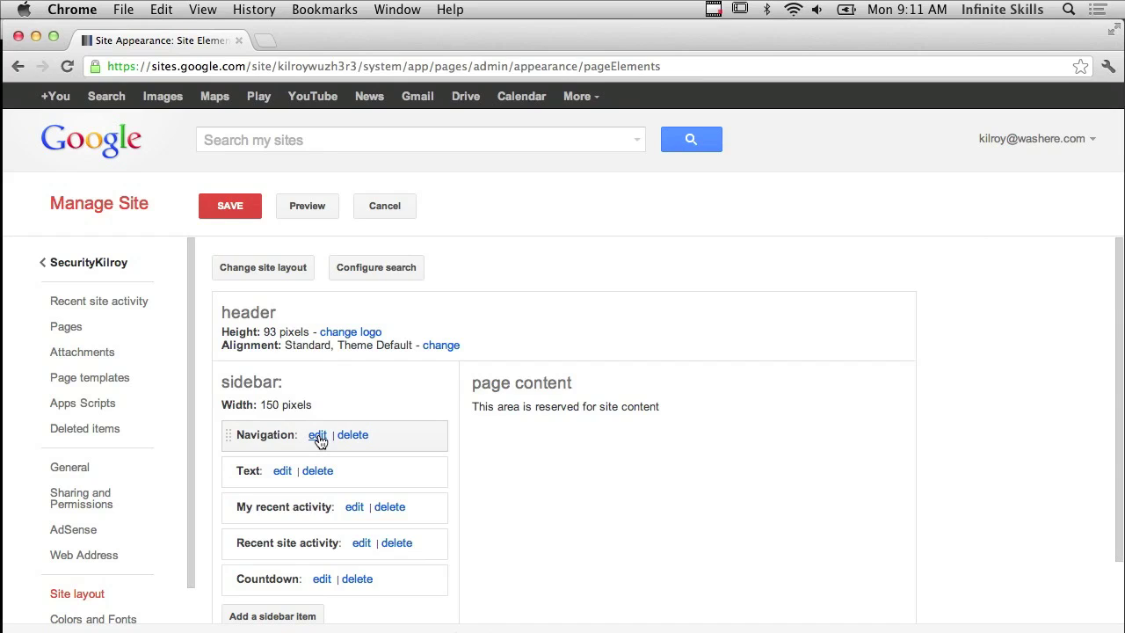
scroll(318, 439, "down", 2)
scroll(326, 440, "up", 2)
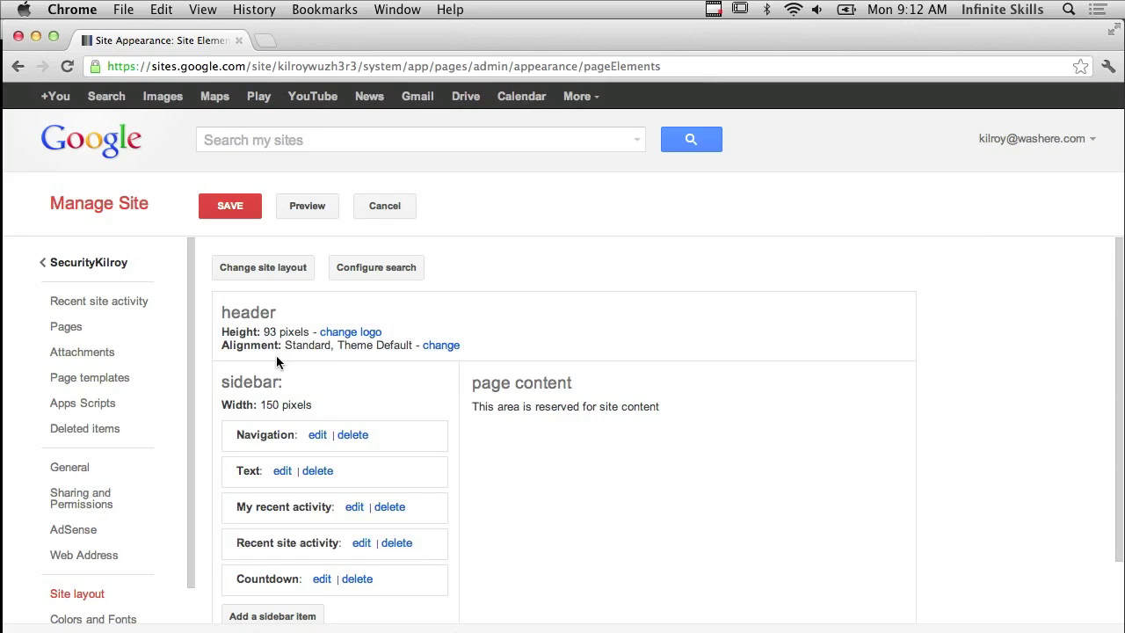
scroll(224, 433, "down", 2)
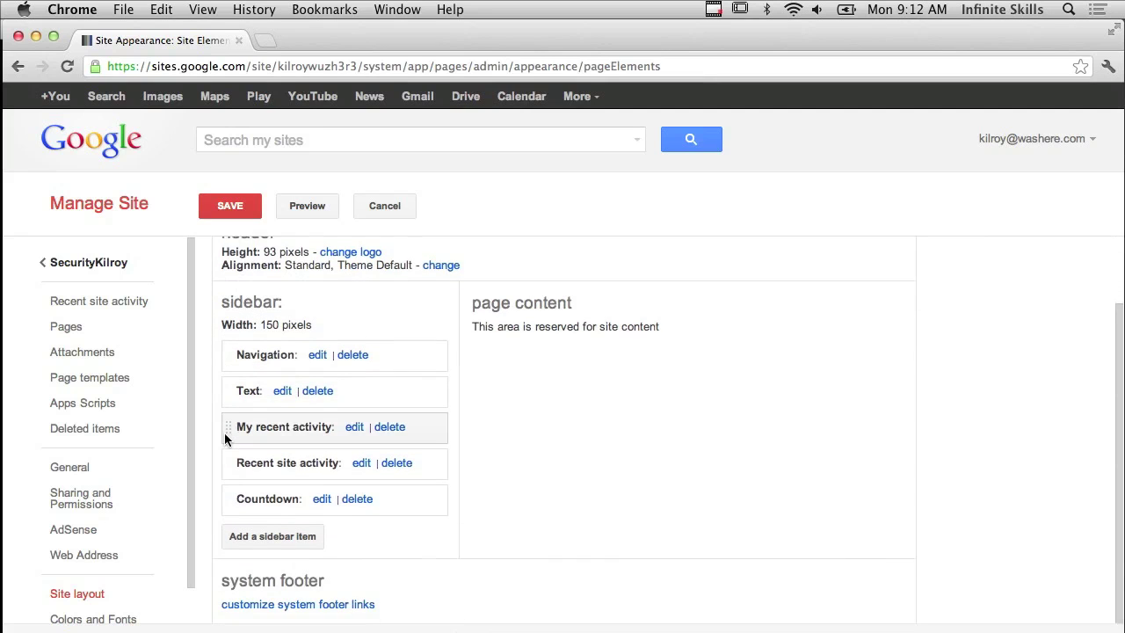
Open Configure Navigation for the sidebar and select Issues in its page list
left_click(318, 355)
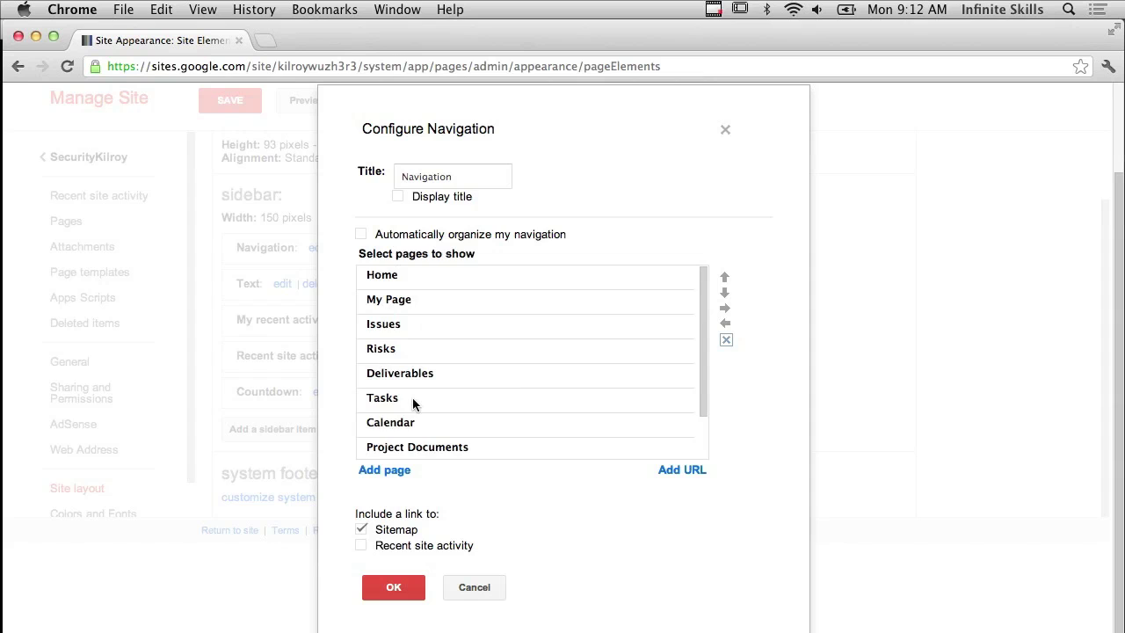
scroll(412, 400, "down", 2)
scroll(412, 400, "up", 4)
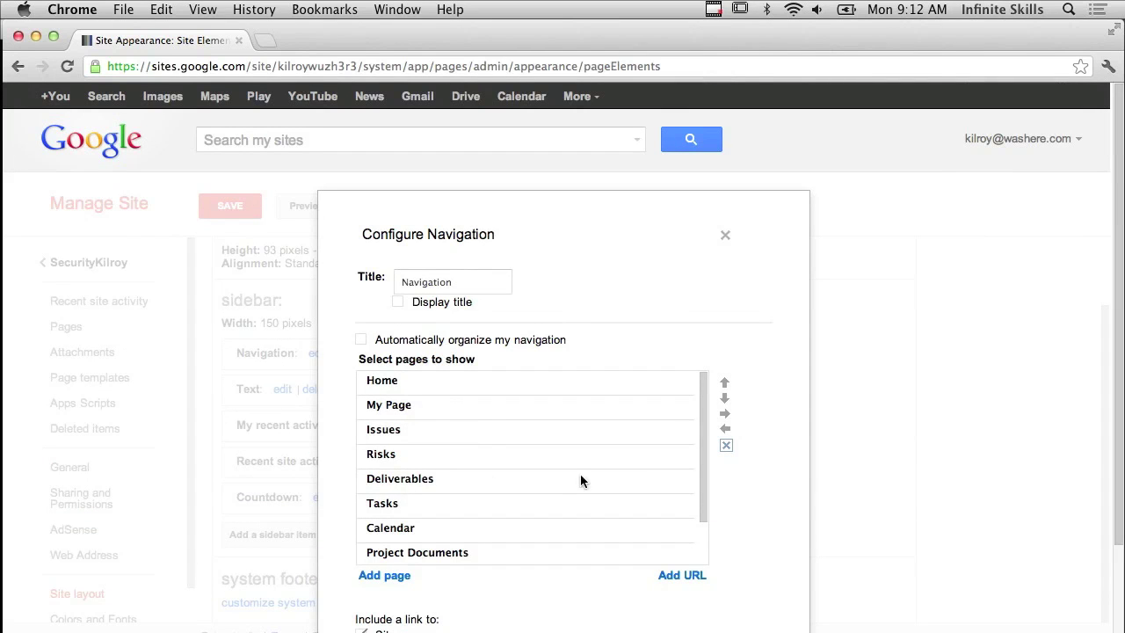
left_click(419, 426)
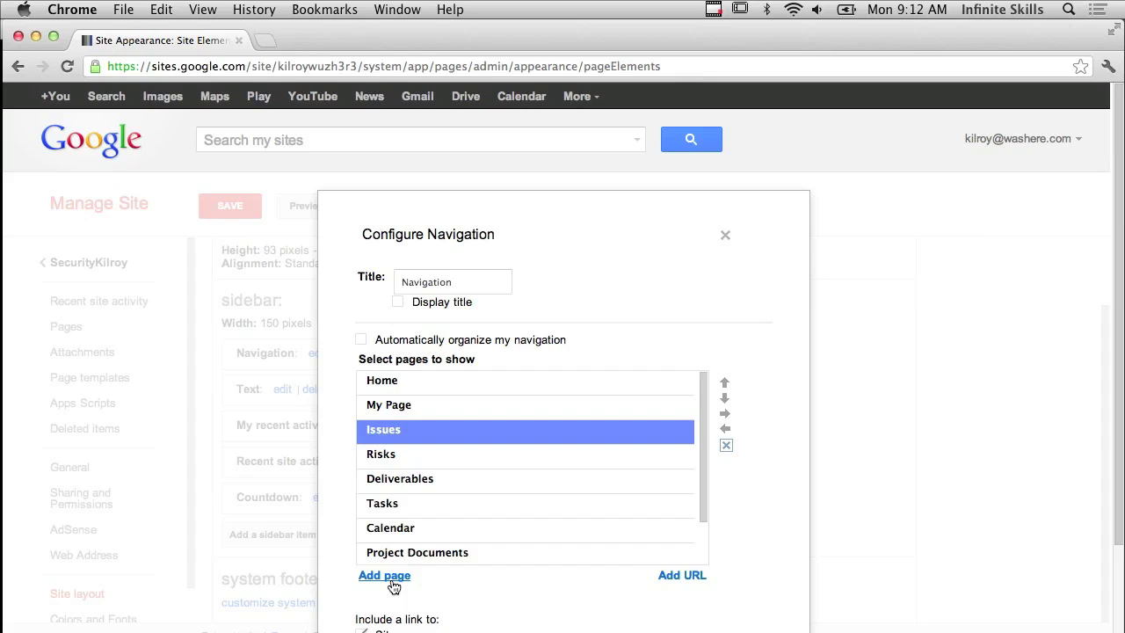
left_click(669, 576)
type("se")
key("BackSpace")
key("BackSpace")
type("My Site")
key("Tab")
type("http://www.washere.com")
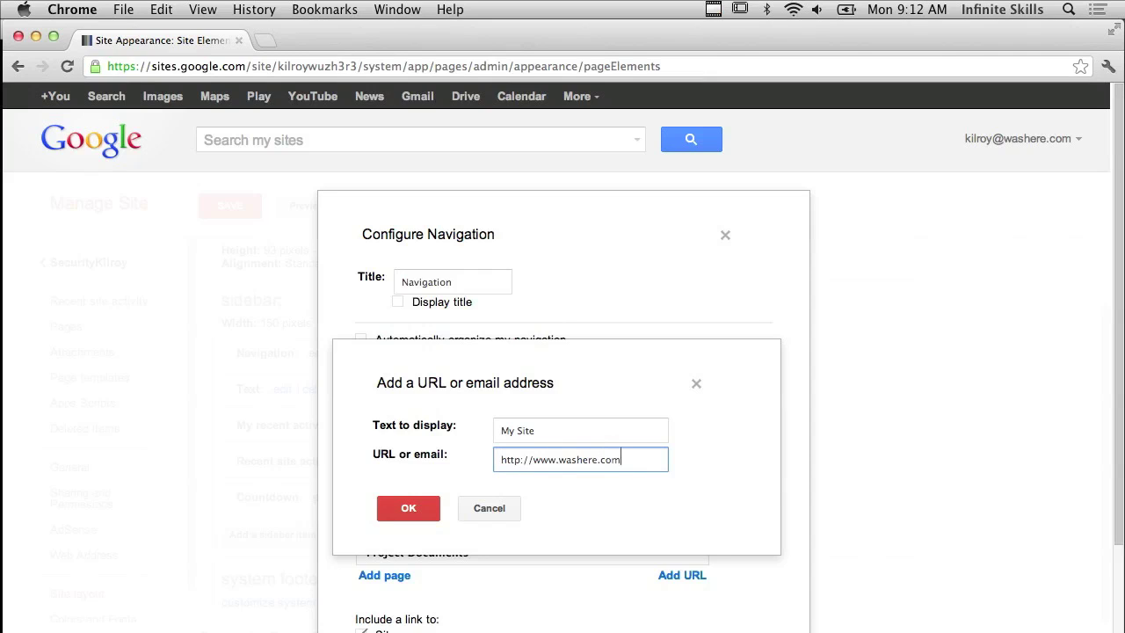
left_click(407, 510)
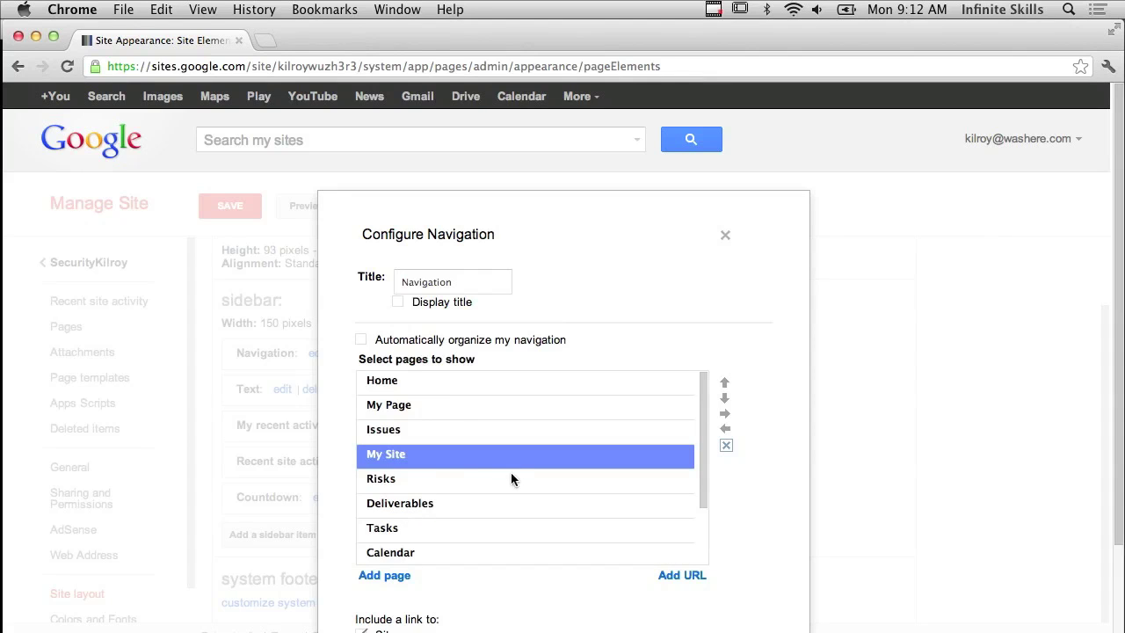
Move My Site down to the end of the navigation list
left_click(725, 399)
left_click(726, 400)
left_click(725, 400)
left_click(725, 400)
left_click(725, 400)
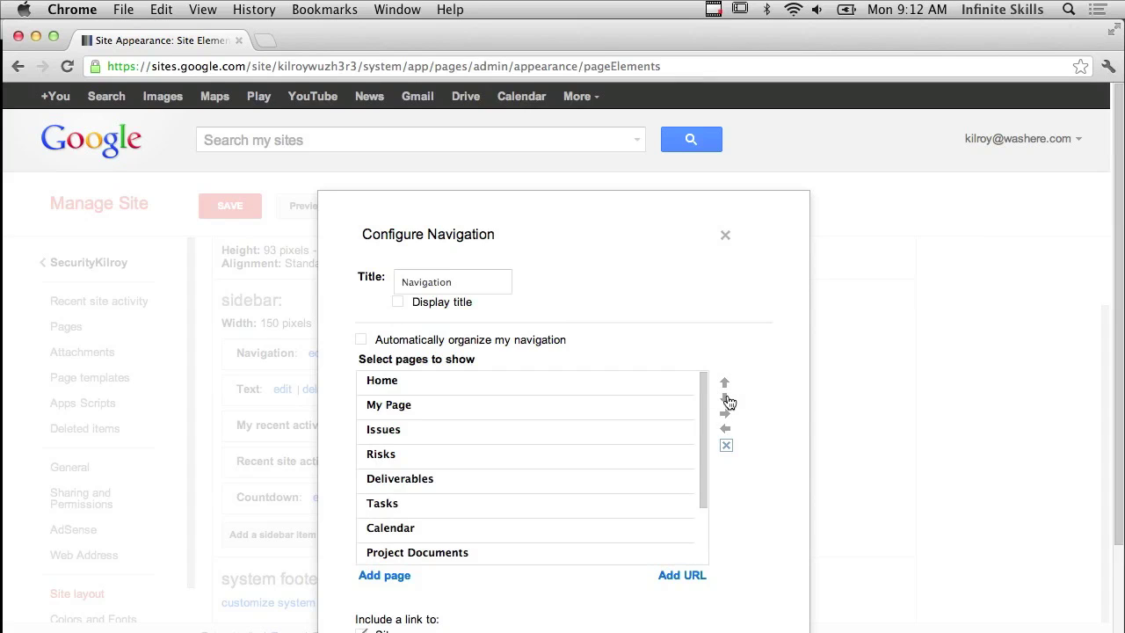
Indent Tasks under Deliverables, return it to top level, then cancel the navigation edits
scroll(572, 444, "down", 5)
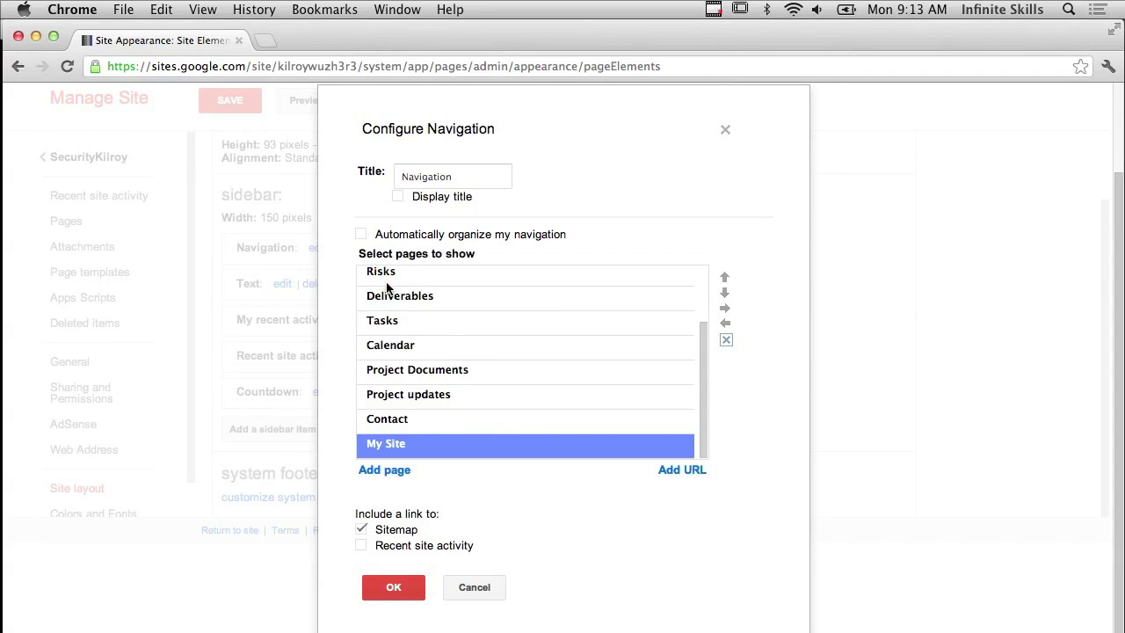
left_click(399, 322)
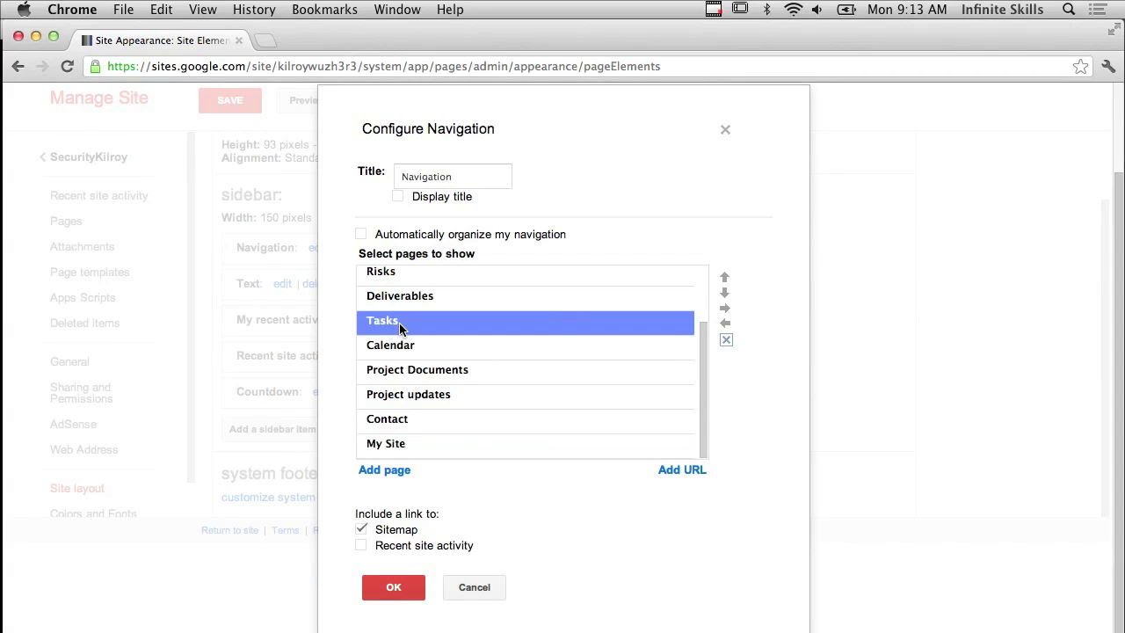
left_click(726, 312)
left_click(726, 324)
scroll(439, 358, "down", 1)
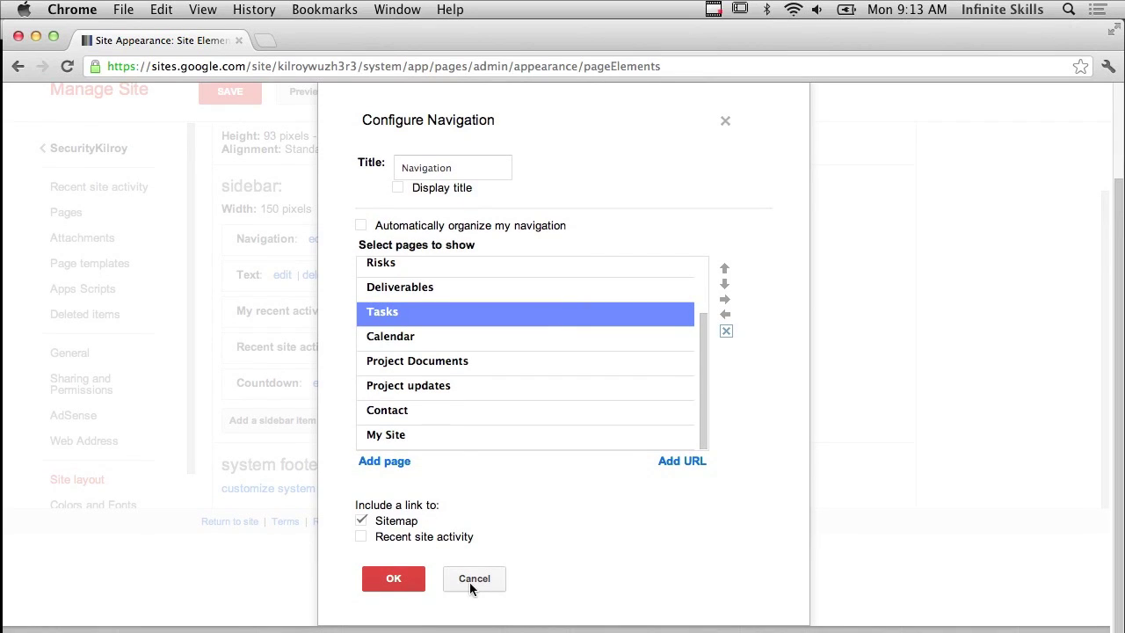
scroll(471, 575, "up", 1)
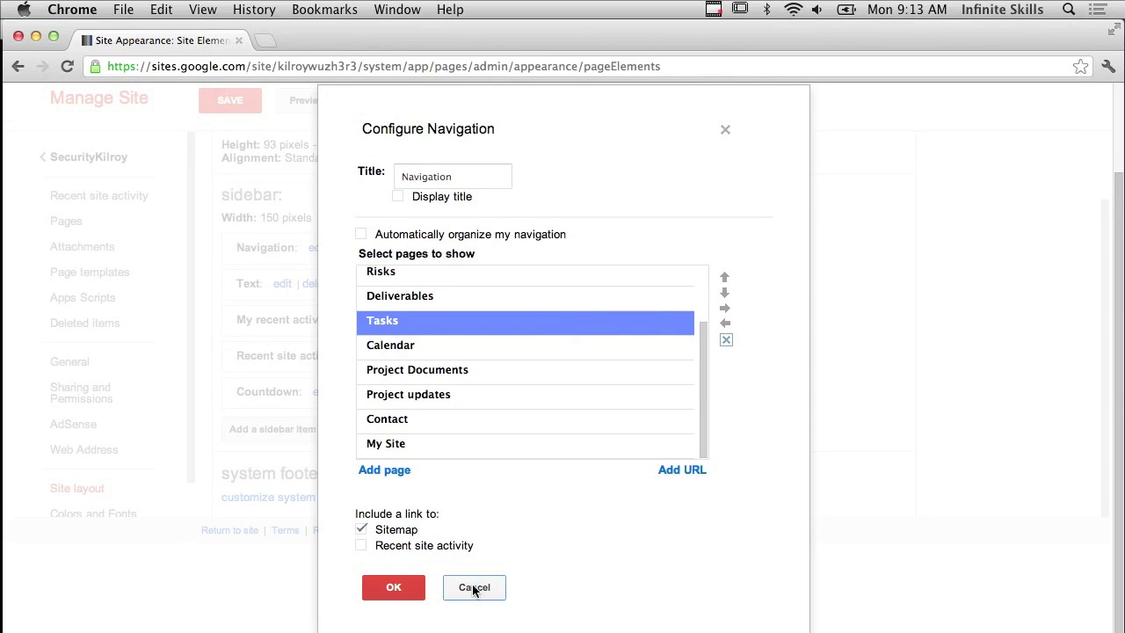
left_click(472, 587)
Open and cancel the Countdown settings, then delete the Countdown item from the sidebar
scroll(31, 383, "up", 3)
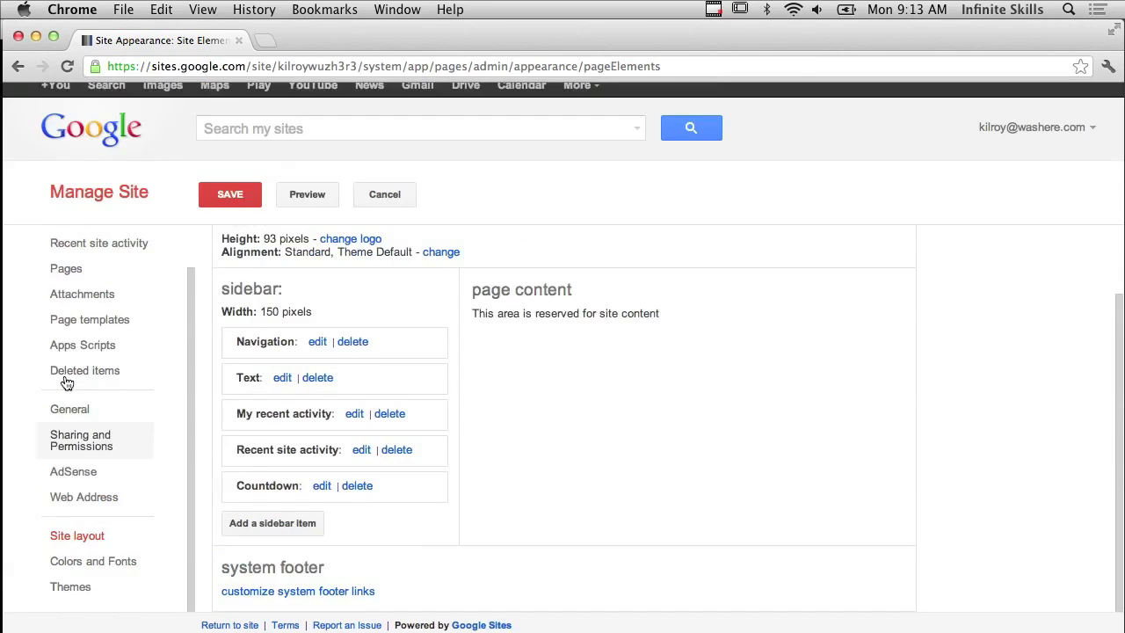
left_click(321, 498)
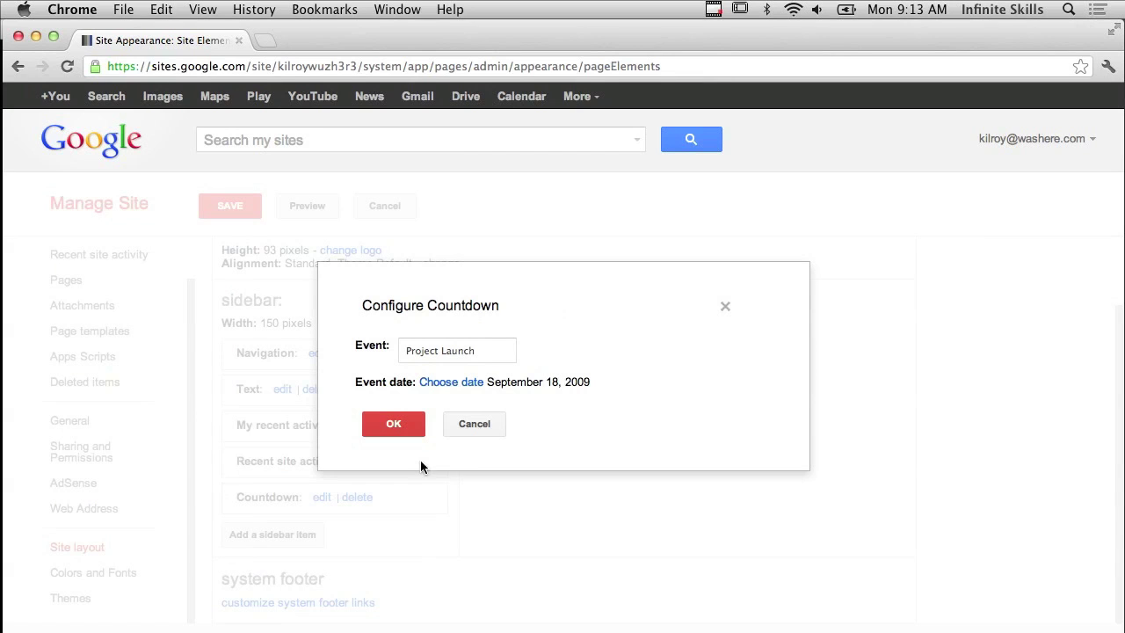
left_click(480, 423)
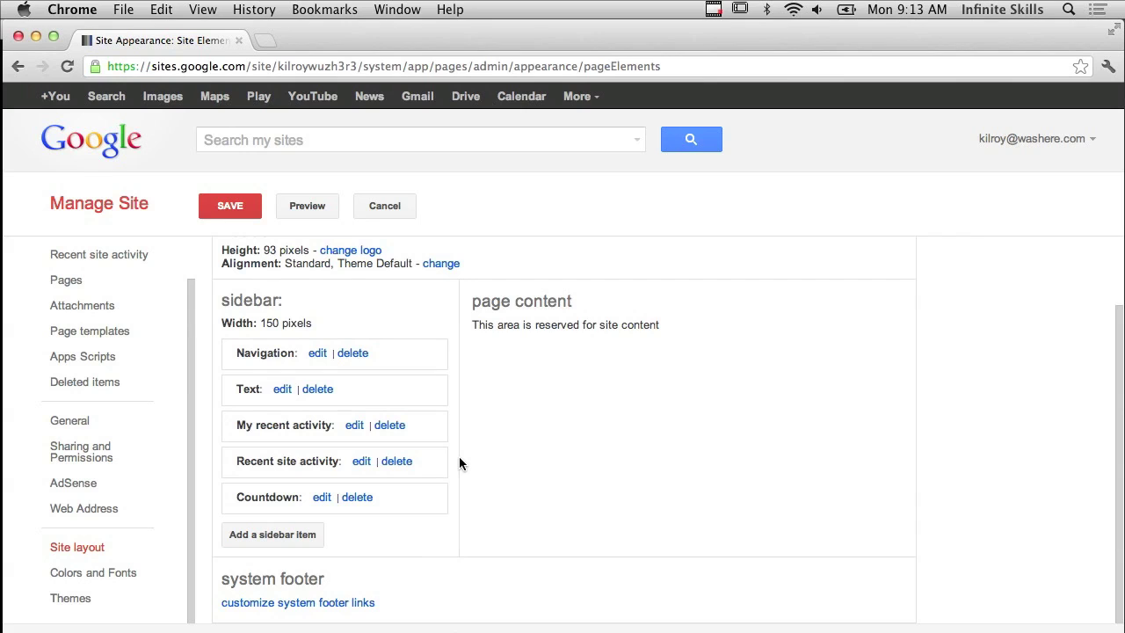
left_click(356, 498)
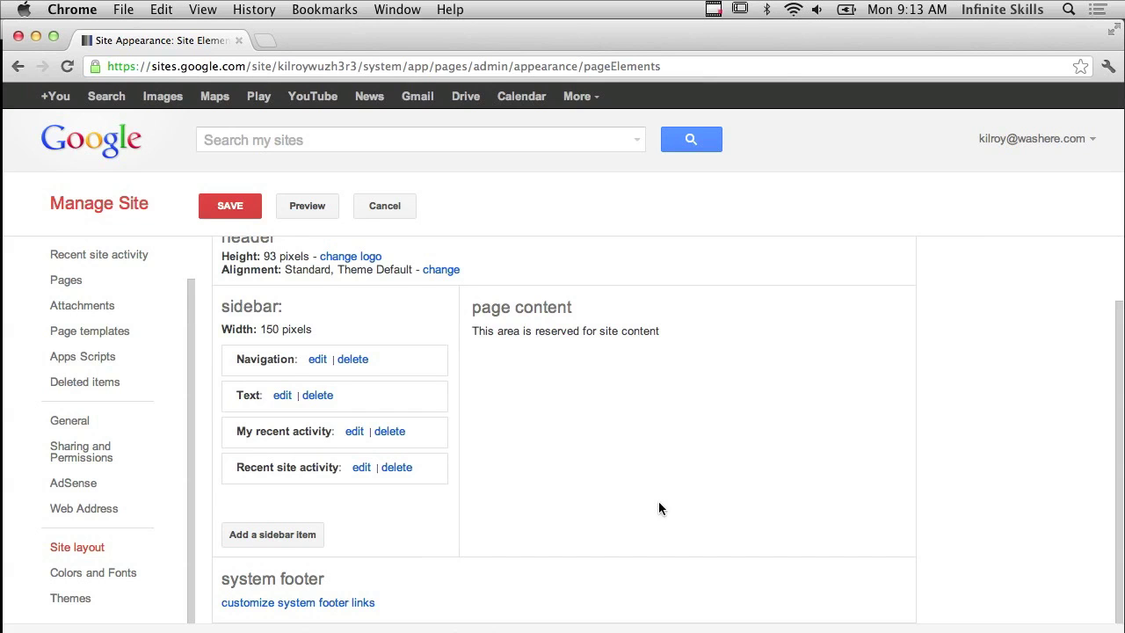
left_click(261, 538)
scroll(584, 349, "down", 2)
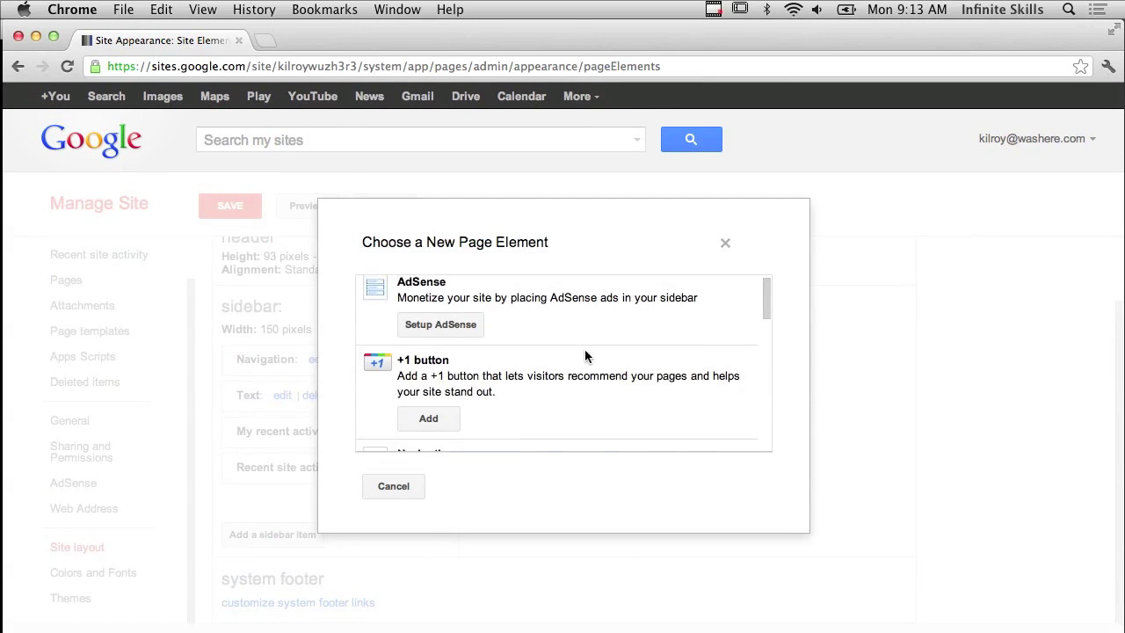
scroll(585, 348, "down", 2)
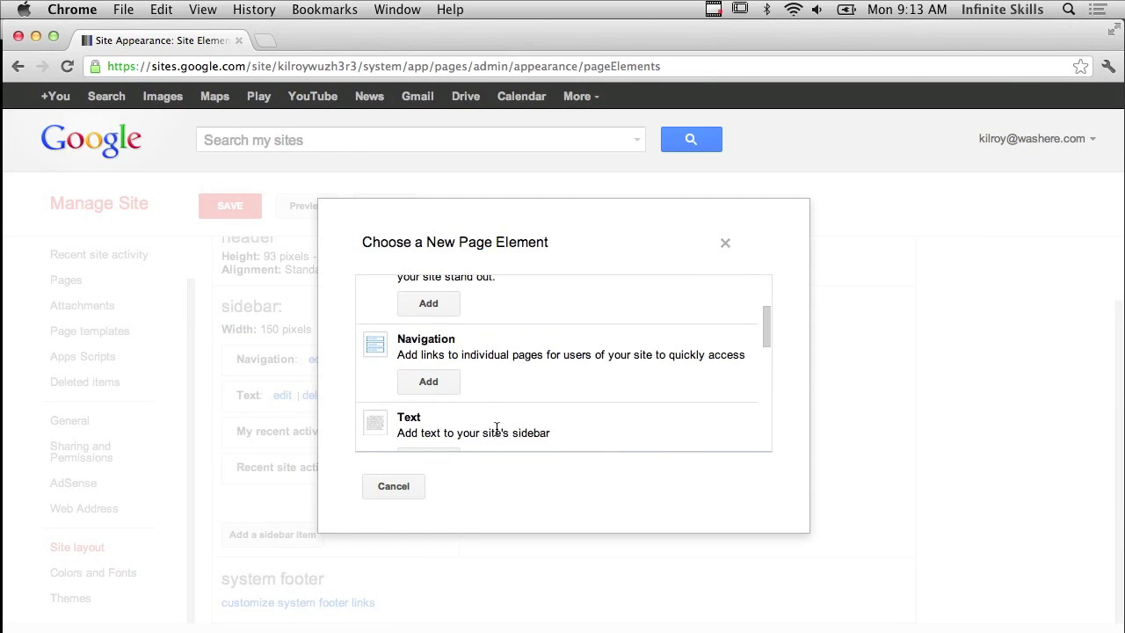
scroll(495, 428, "down", 7)
scroll(496, 428, "down", 4)
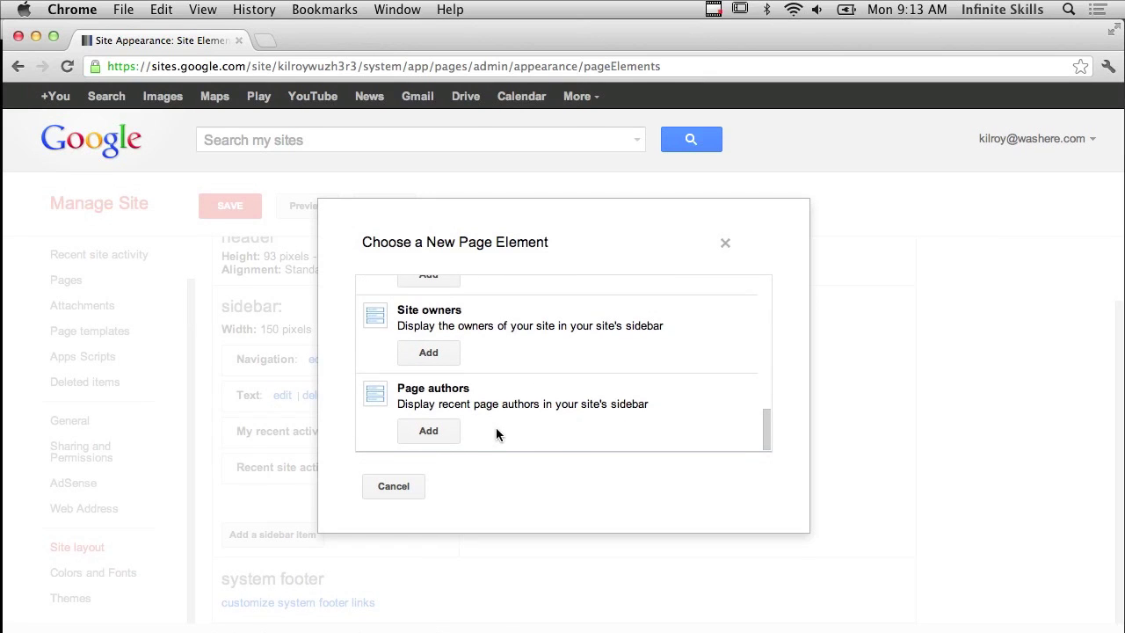
scroll(496, 427, "up", 1)
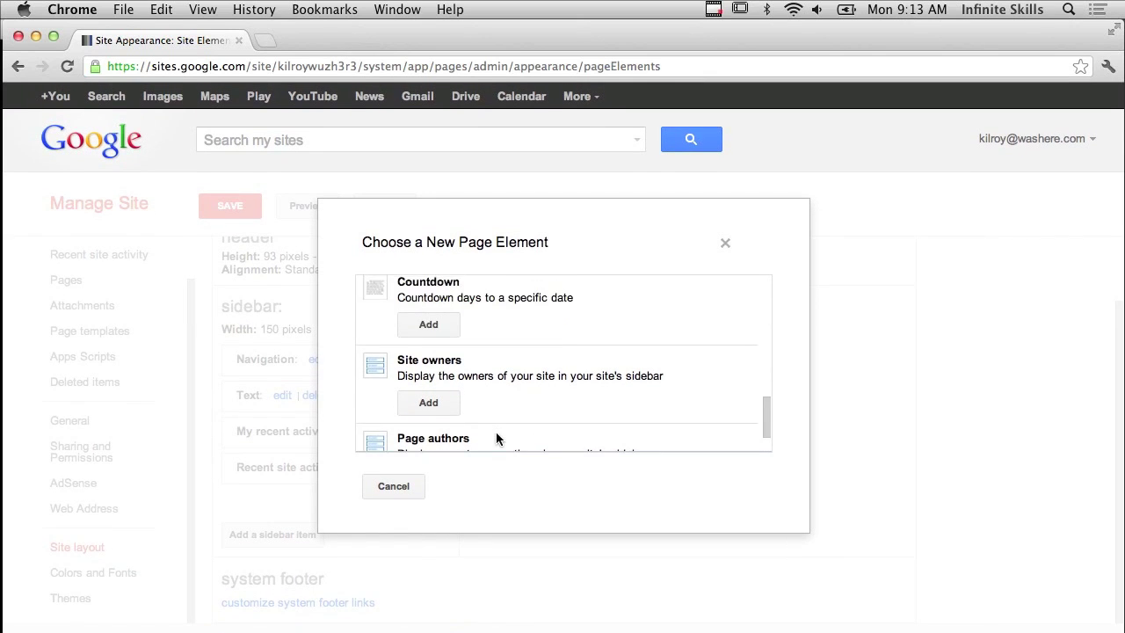
scroll(495, 431, "down", 1)
scroll(495, 437, "up", 10)
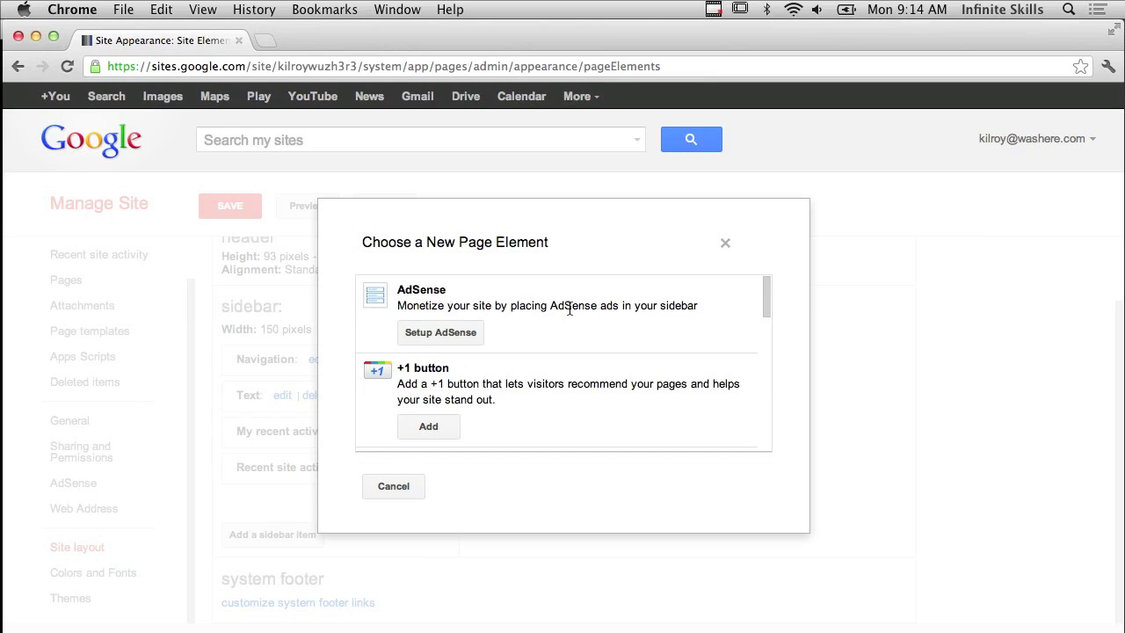
left_click(393, 489)
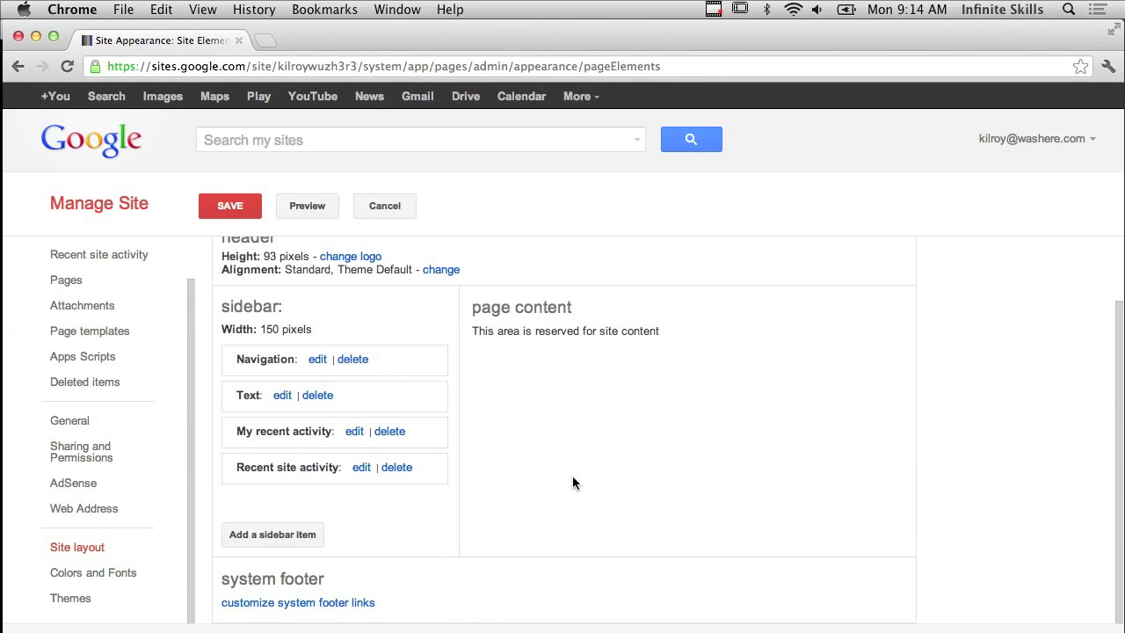
scroll(388, 493, "down", 1)
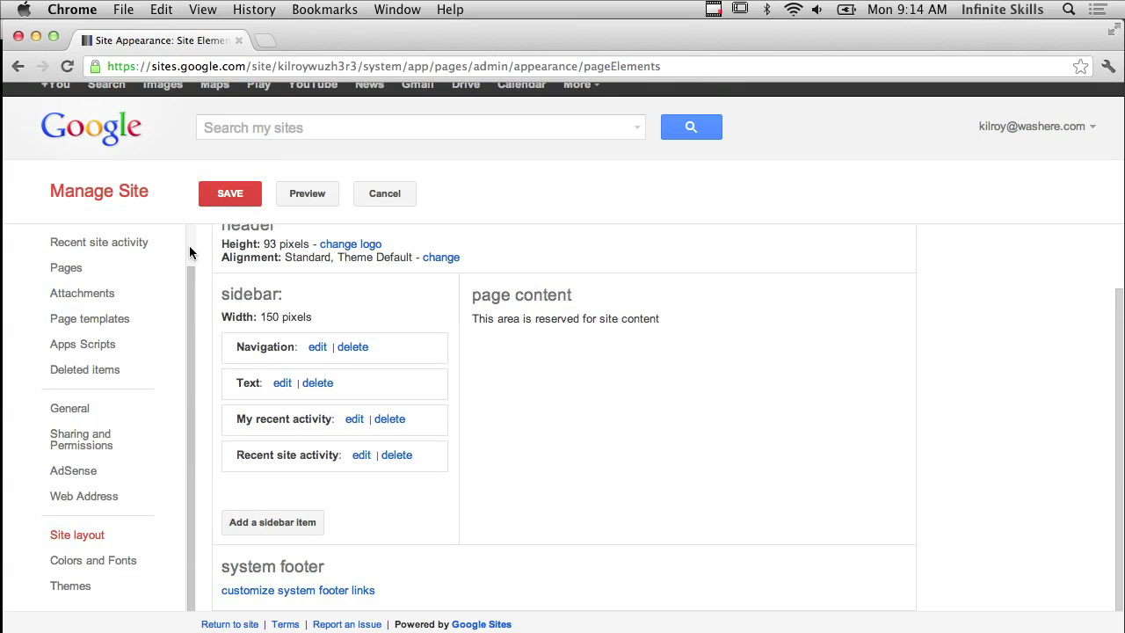
scroll(189, 252, "up", 2)
scroll(373, 196, "up", 1)
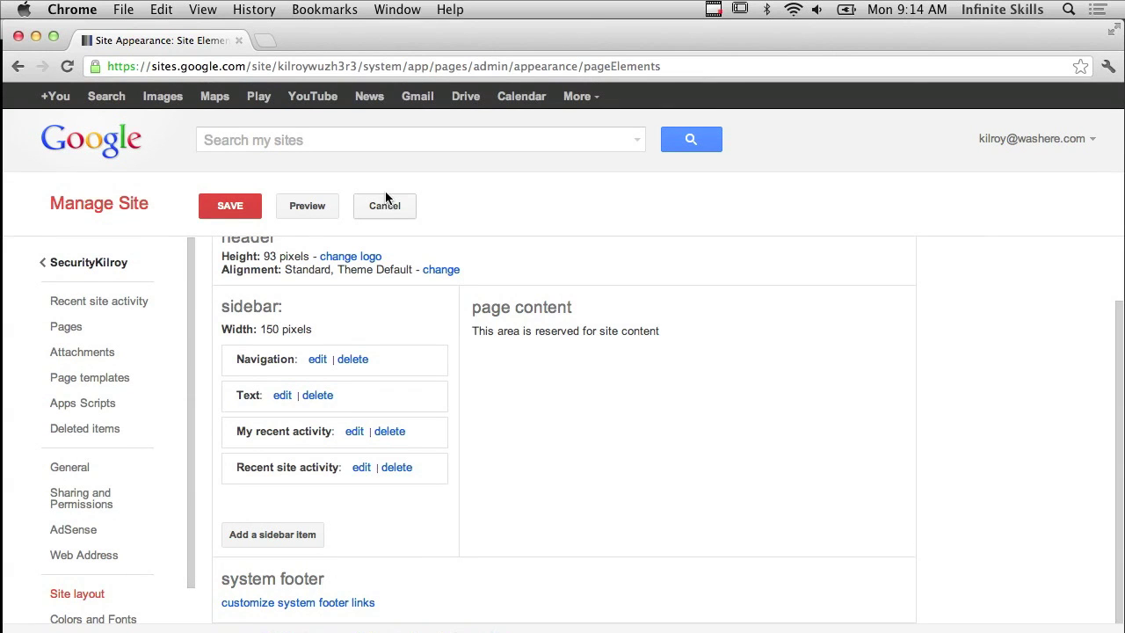
Leave the layout editor and go to Manage site from the More menu
left_click(384, 206)
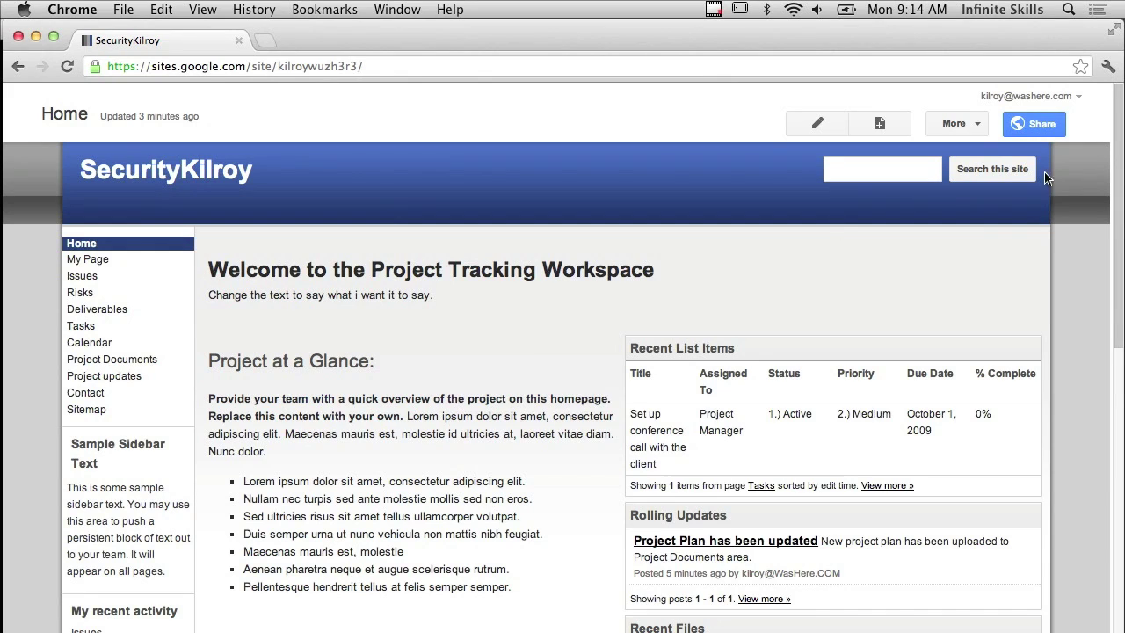
left_click(956, 123)
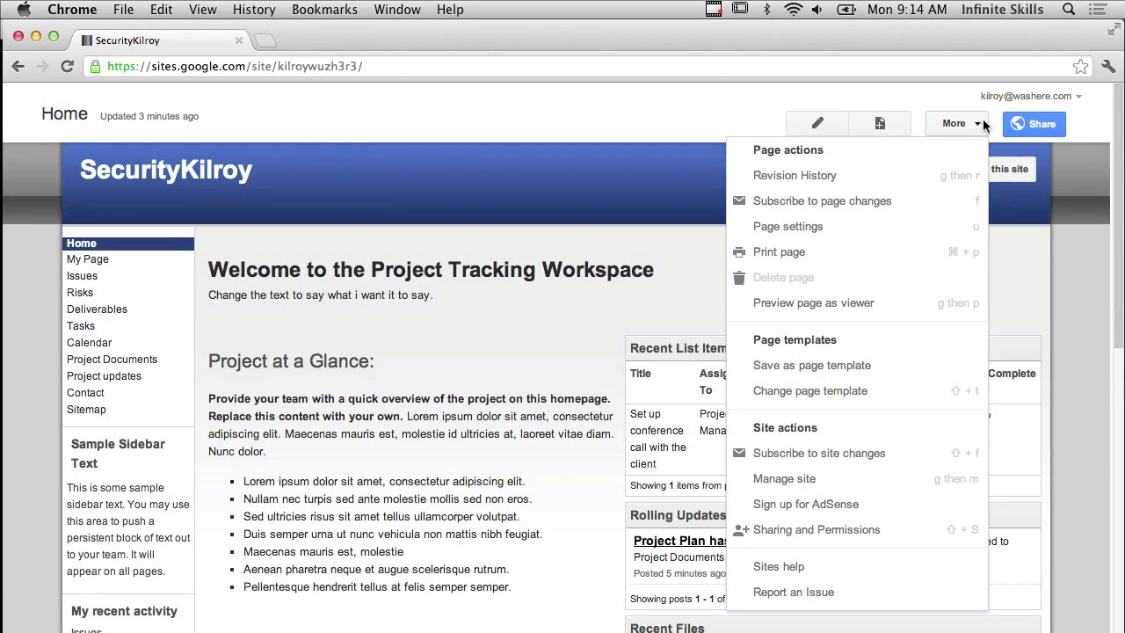
left_click(783, 479)
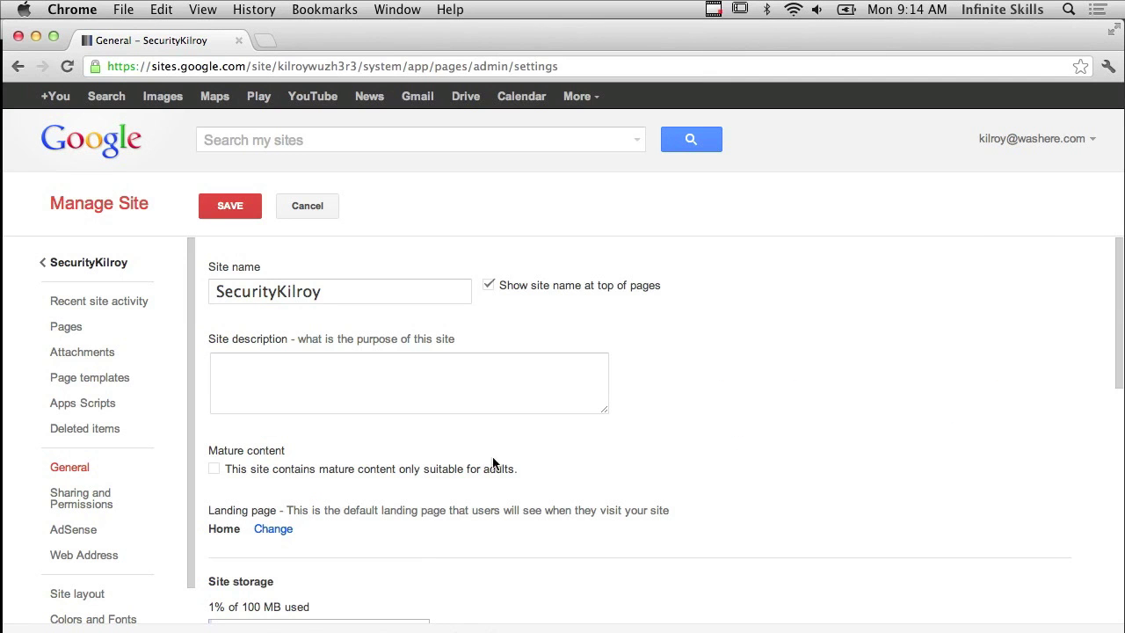
Fix the site name to 'Security Kilroy' and enter the description 'Info about my site.'
left_click(276, 292)
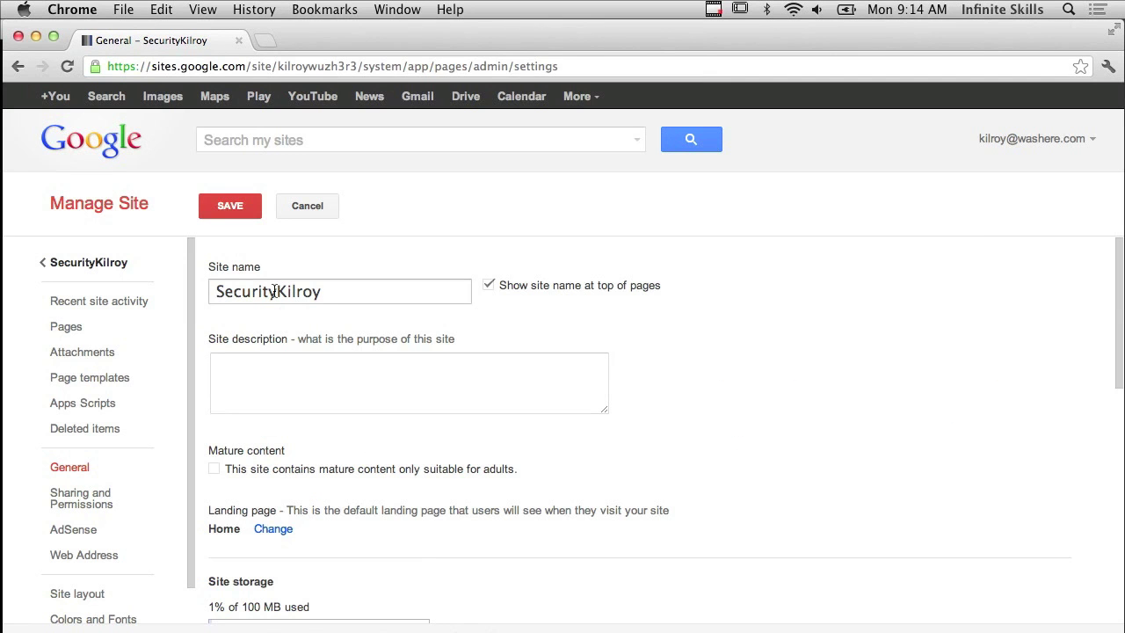
left_click(280, 388)
type("Info about my site.")
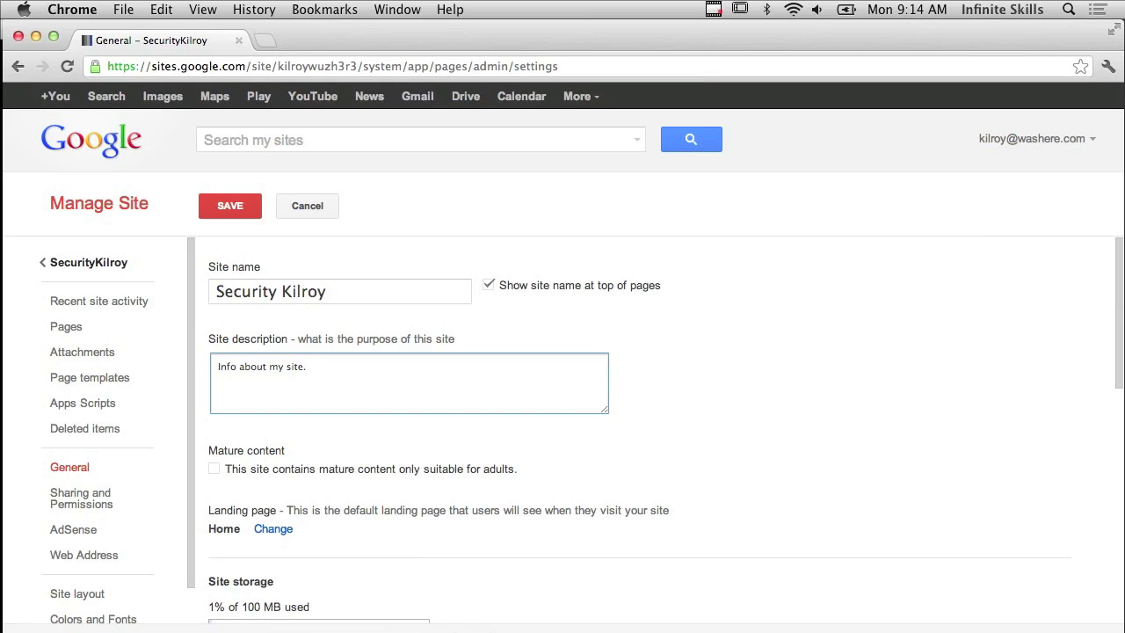
scroll(241, 350, "down", 5)
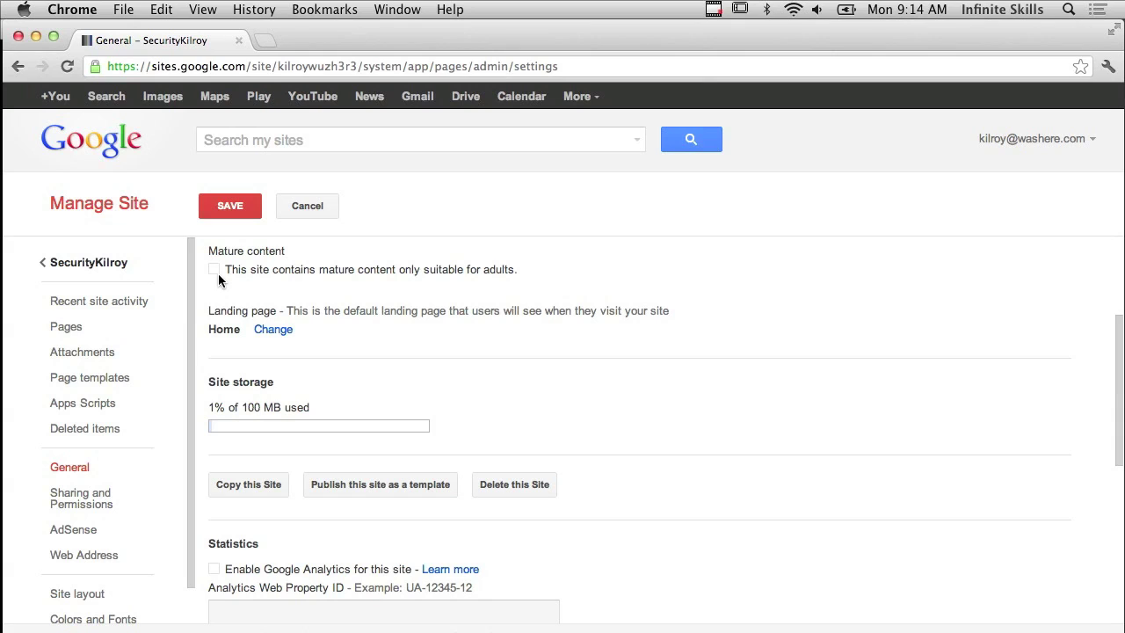
Change the landing page from Home to Issues
left_click(272, 330)
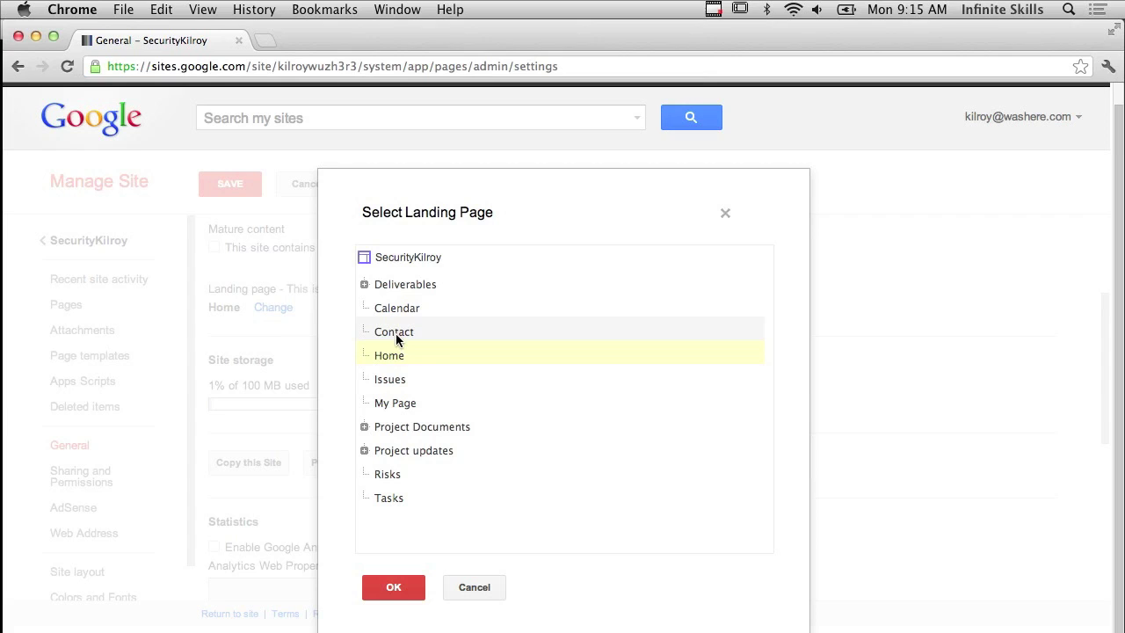
left_click(387, 381)
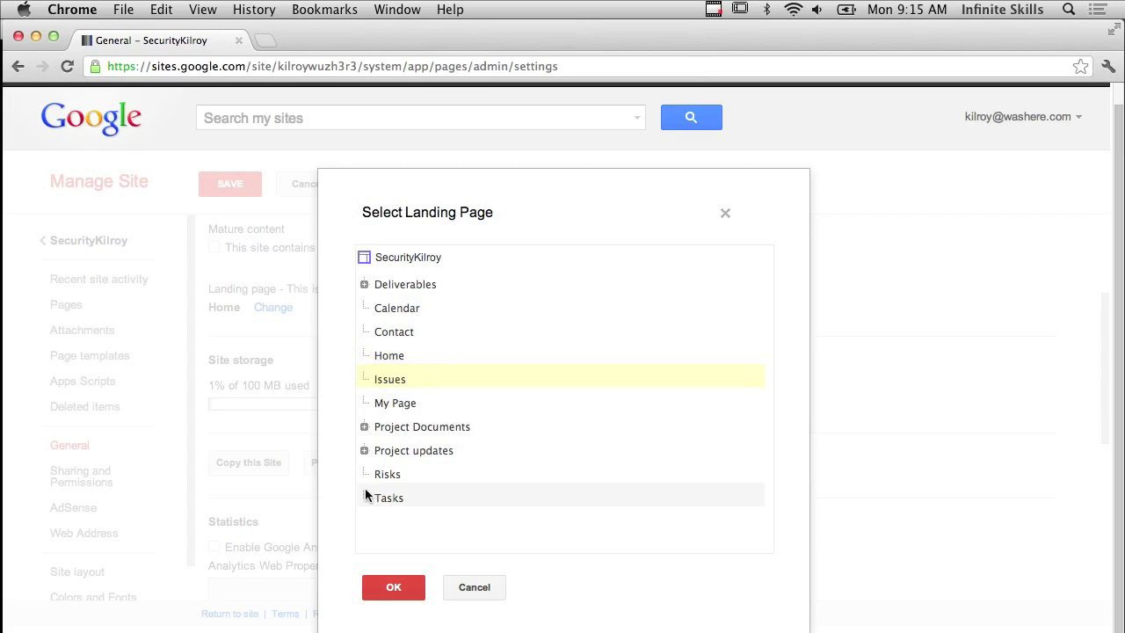
left_click(389, 589)
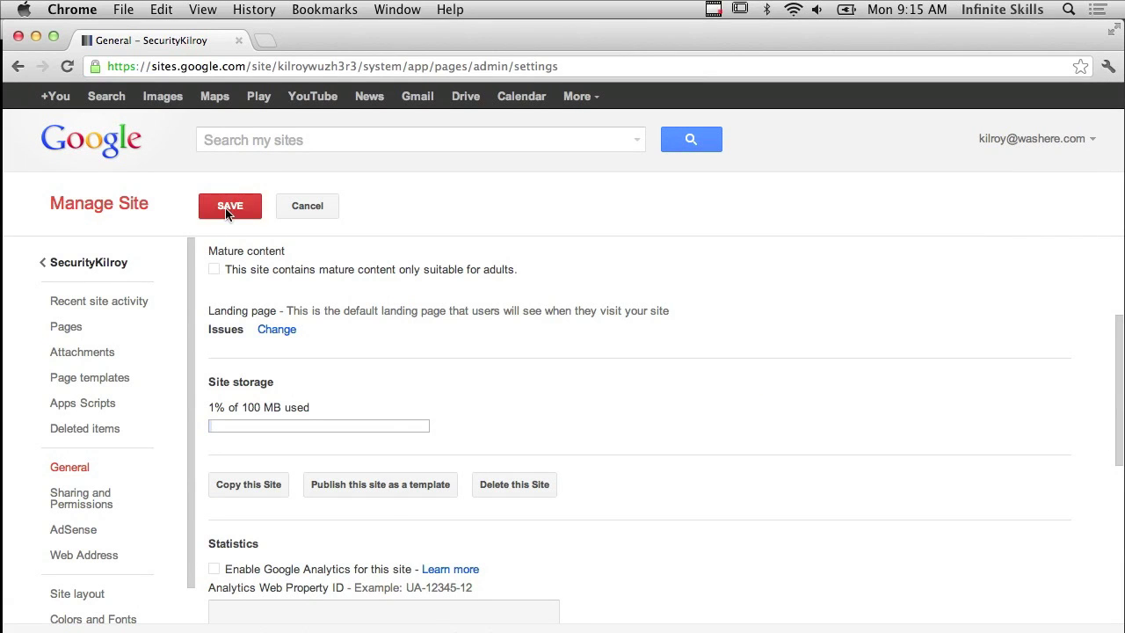
Save the general settings with the new description and Issues landing page
scroll(316, 269, "down", 5)
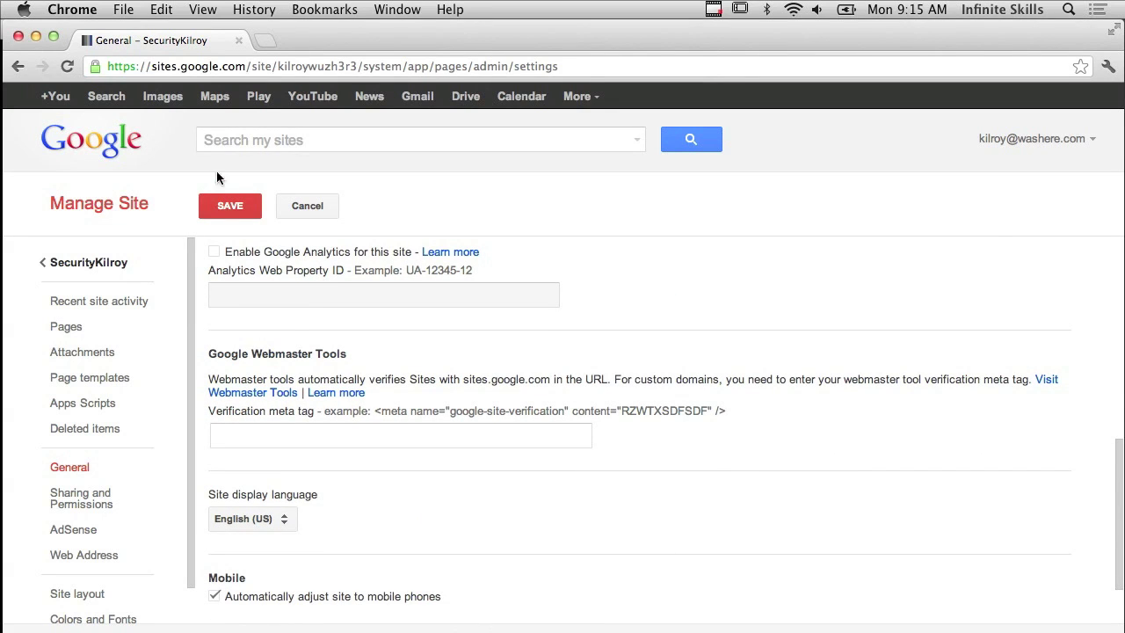
left_click(227, 207)
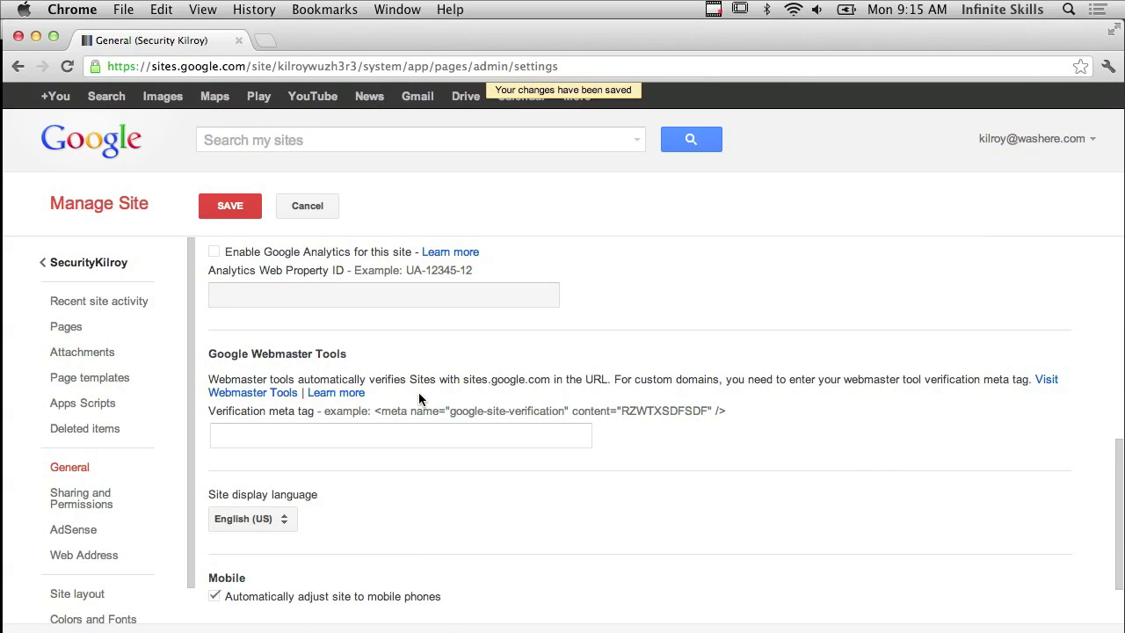
scroll(467, 436, "down", 2)
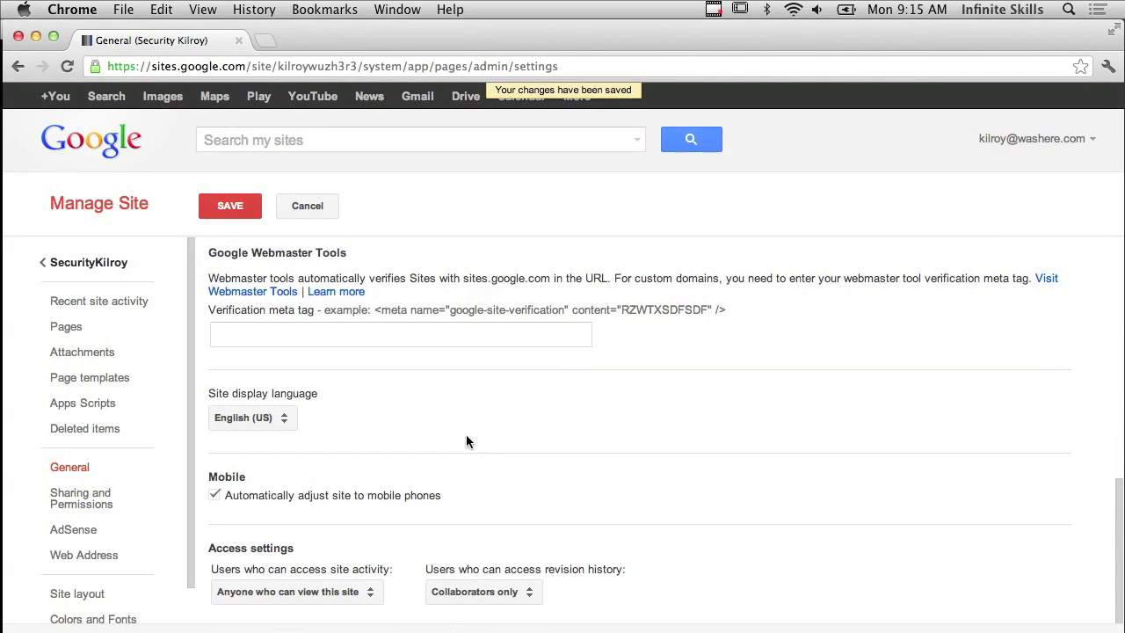
scroll(467, 440, "up", 6)
scroll(467, 439, "down", 6)
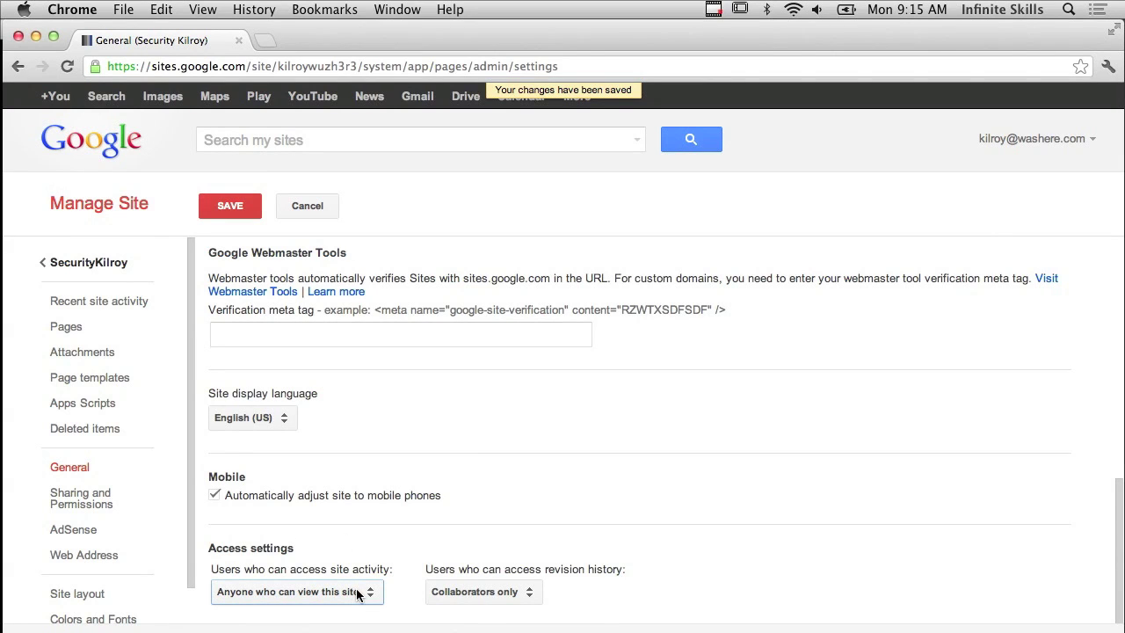
Keep revision history for collaborators and site activity for all viewers, then save again
left_click(460, 594)
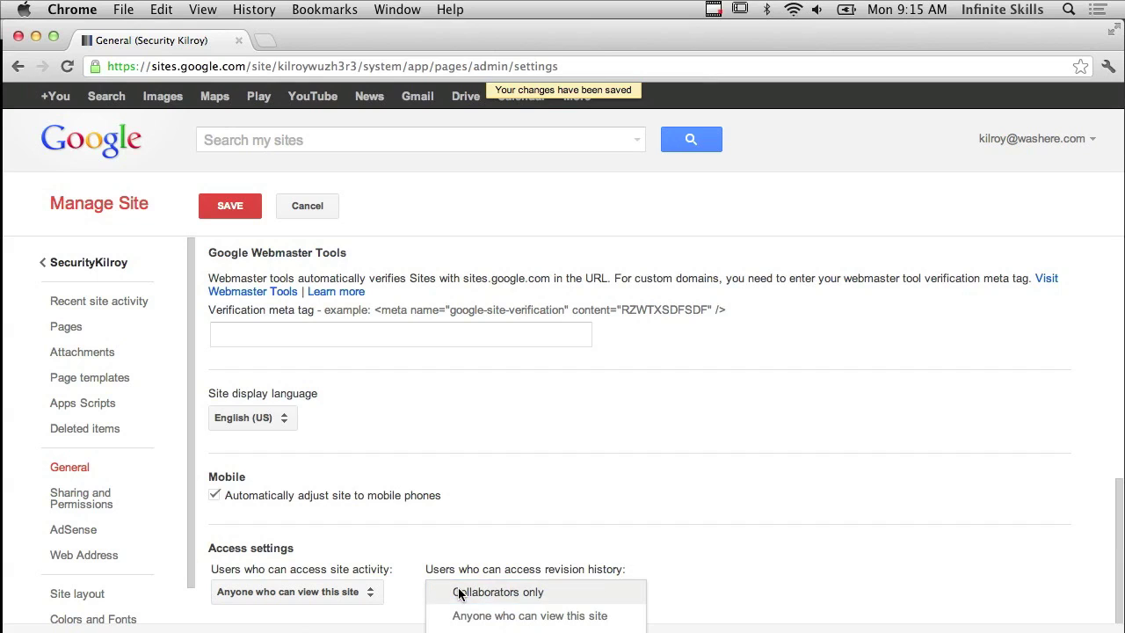
left_click(488, 499)
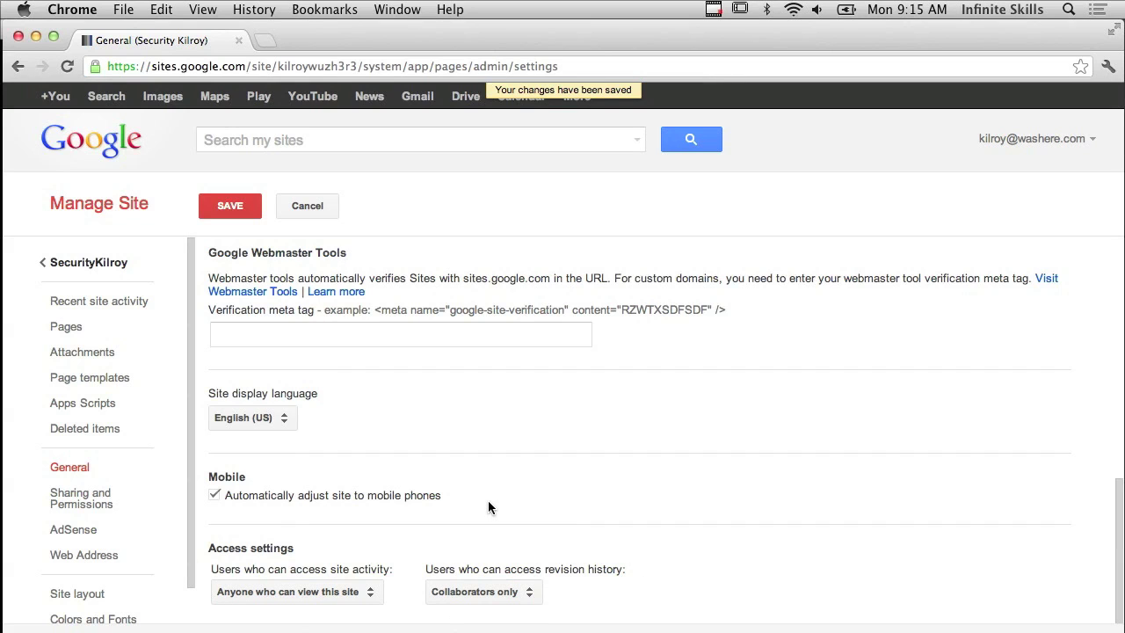
left_click(356, 590)
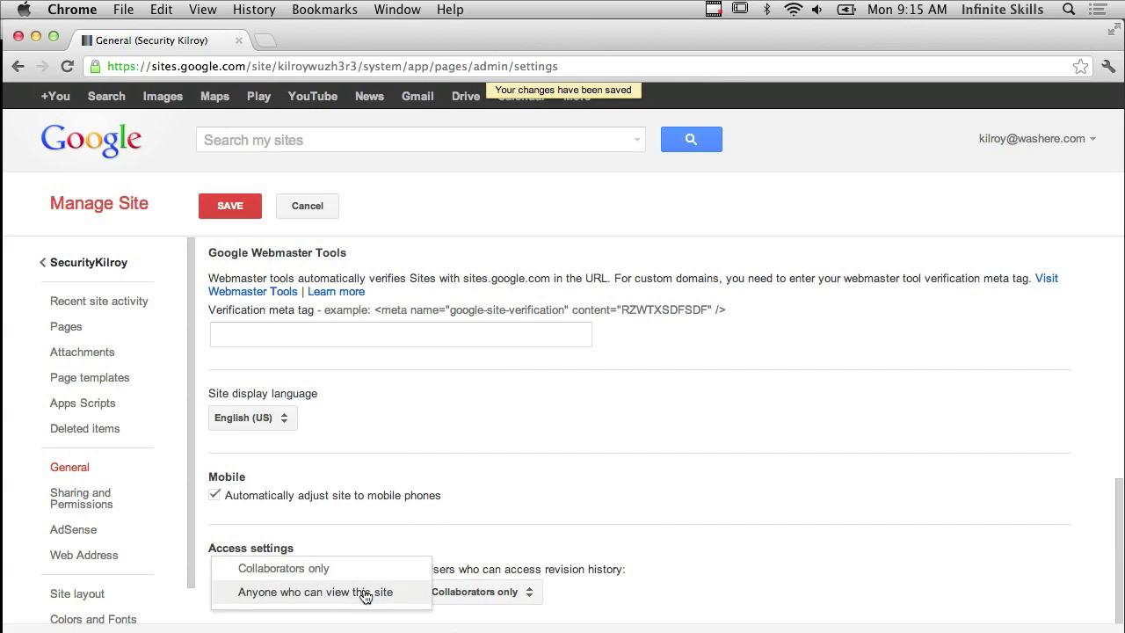
left_click(363, 592)
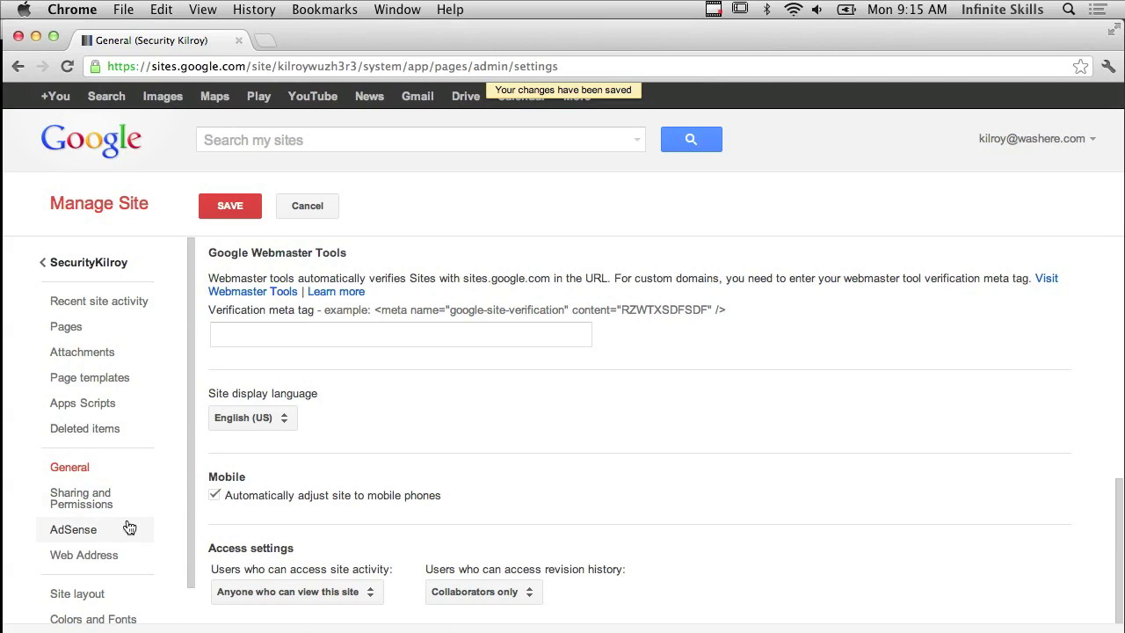
scroll(129, 526, "down", 2)
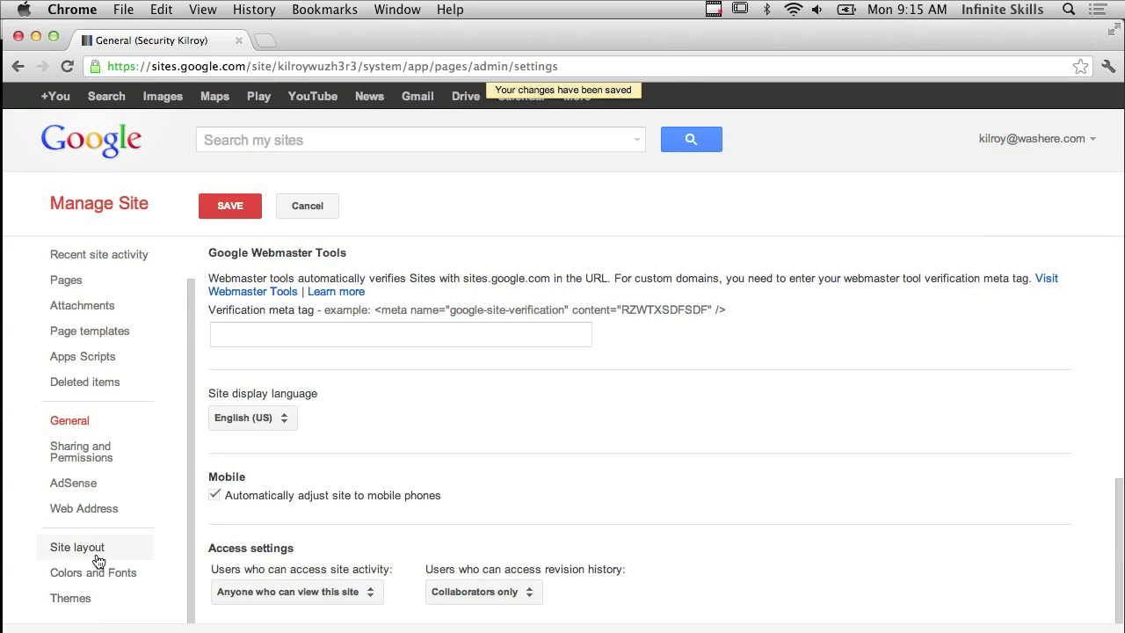
scroll(311, 433, "up", 10)
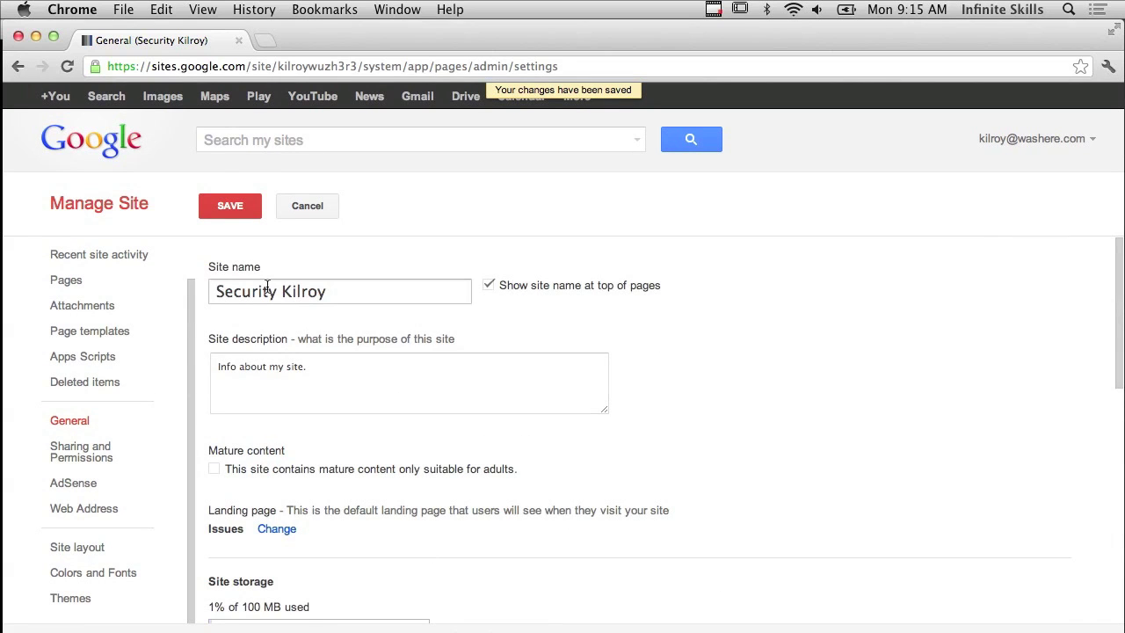
left_click(219, 207)
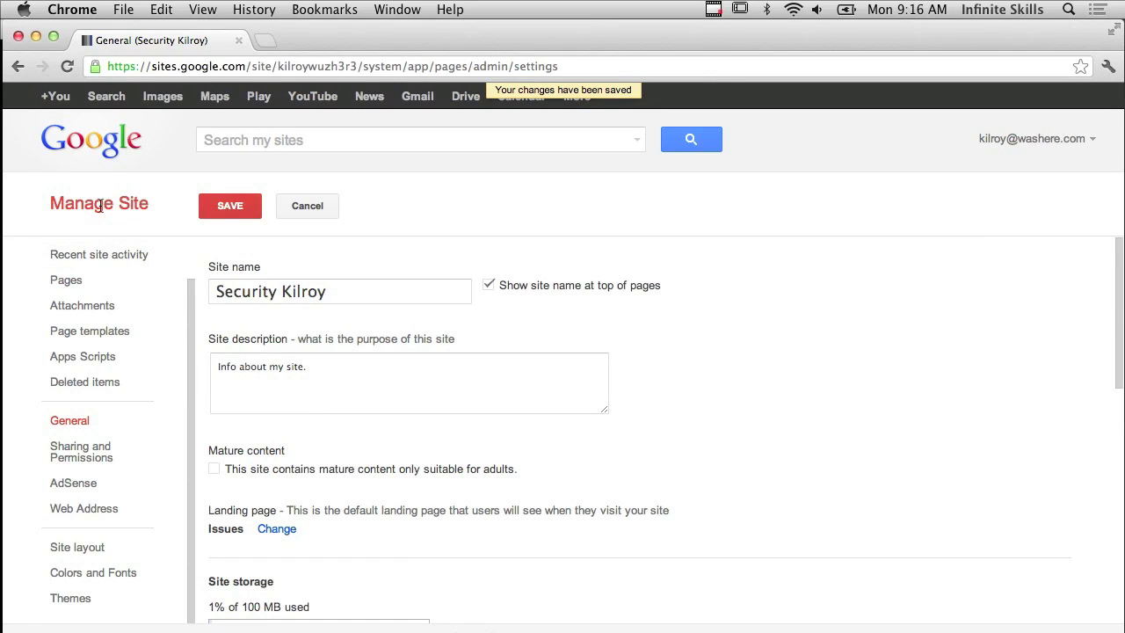
Return to the site and start a top-level Web Page named 'mypage'
left_click(74, 265)
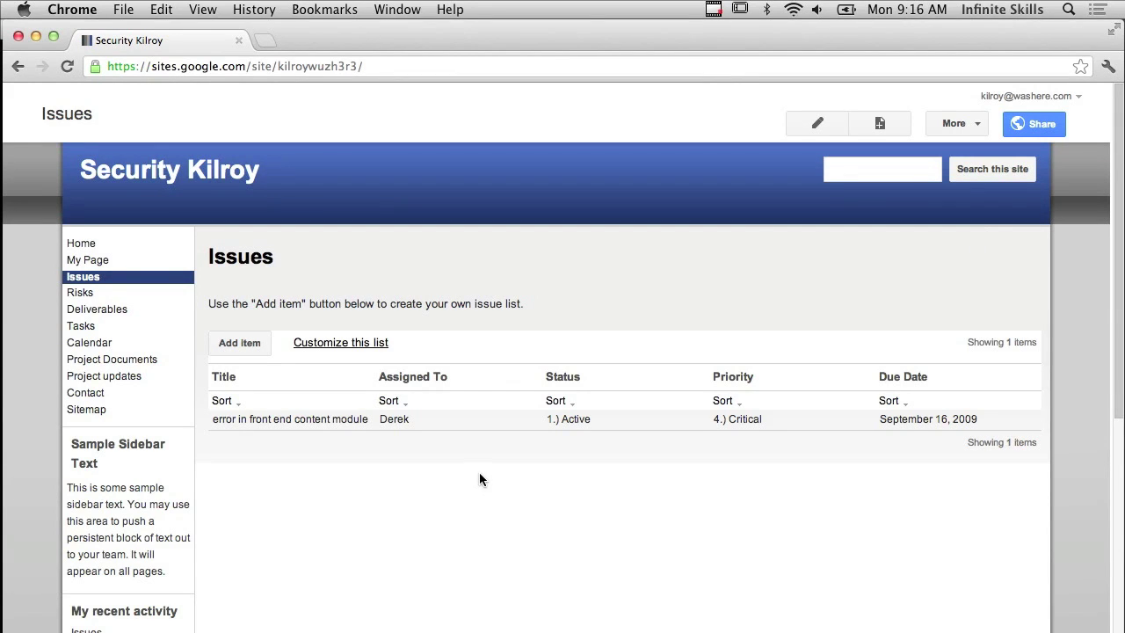
left_click(883, 128)
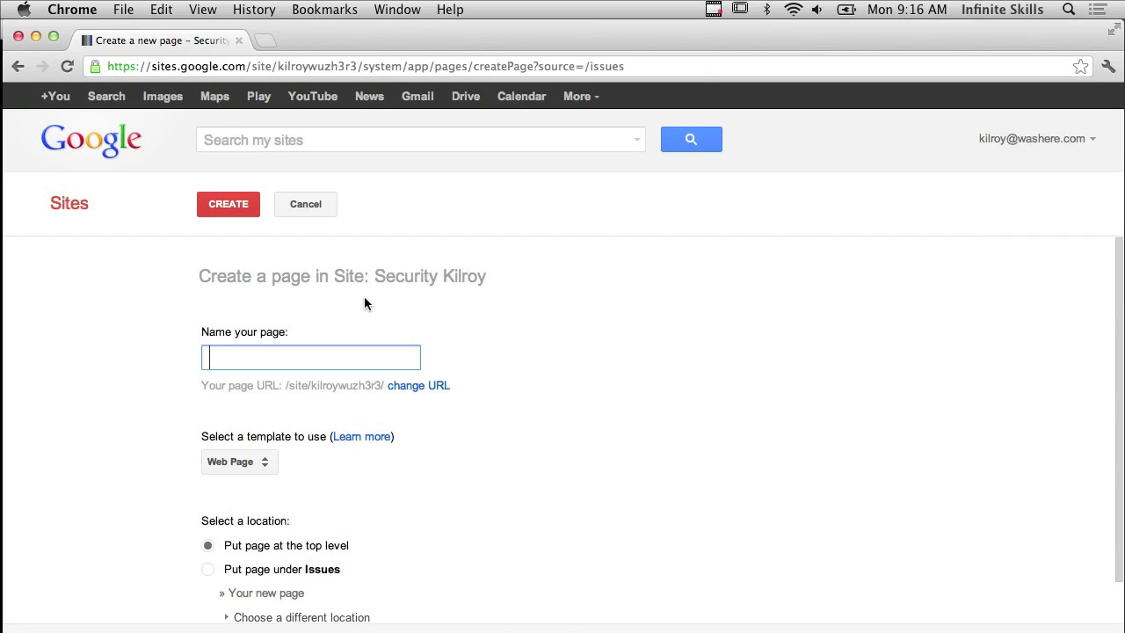
type("mypage")
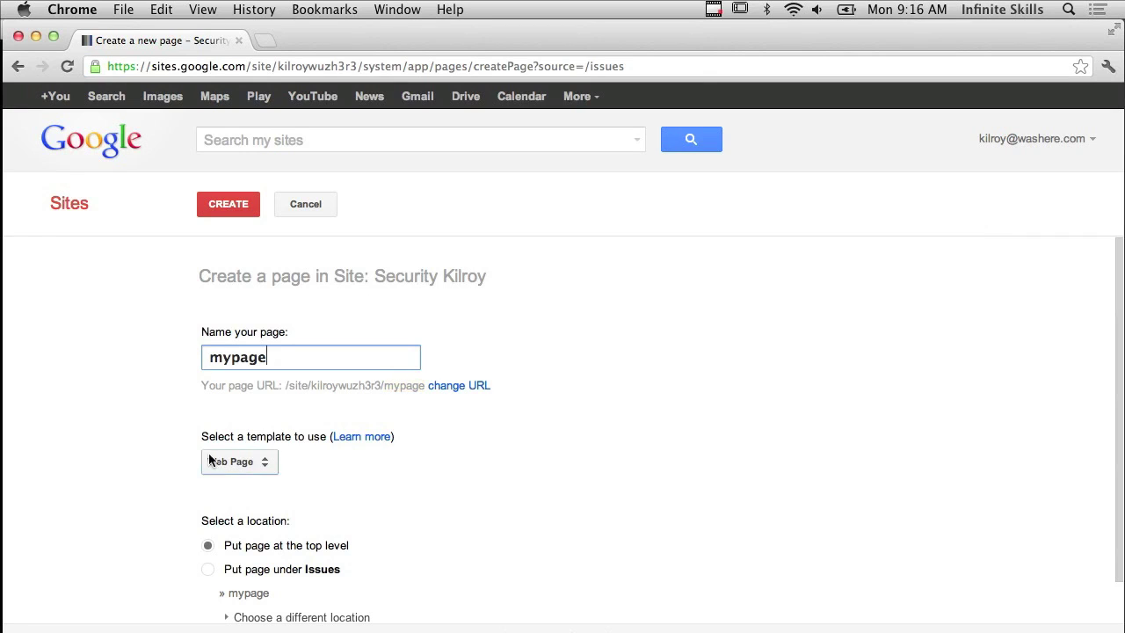
left_click(252, 463)
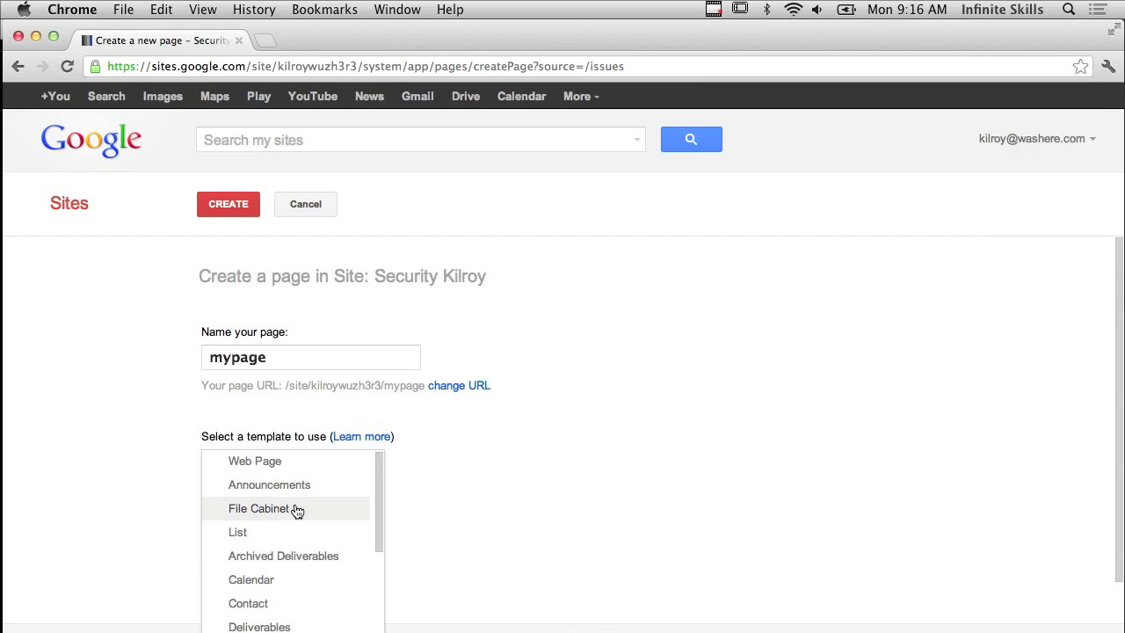
scroll(293, 542, "down", 5)
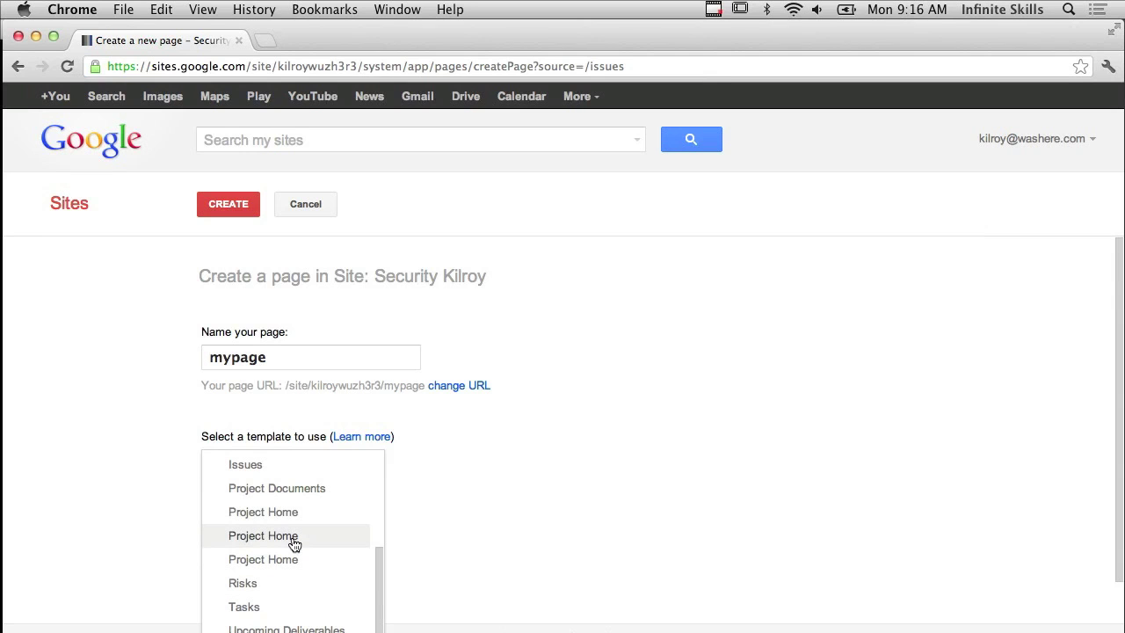
left_click(545, 462)
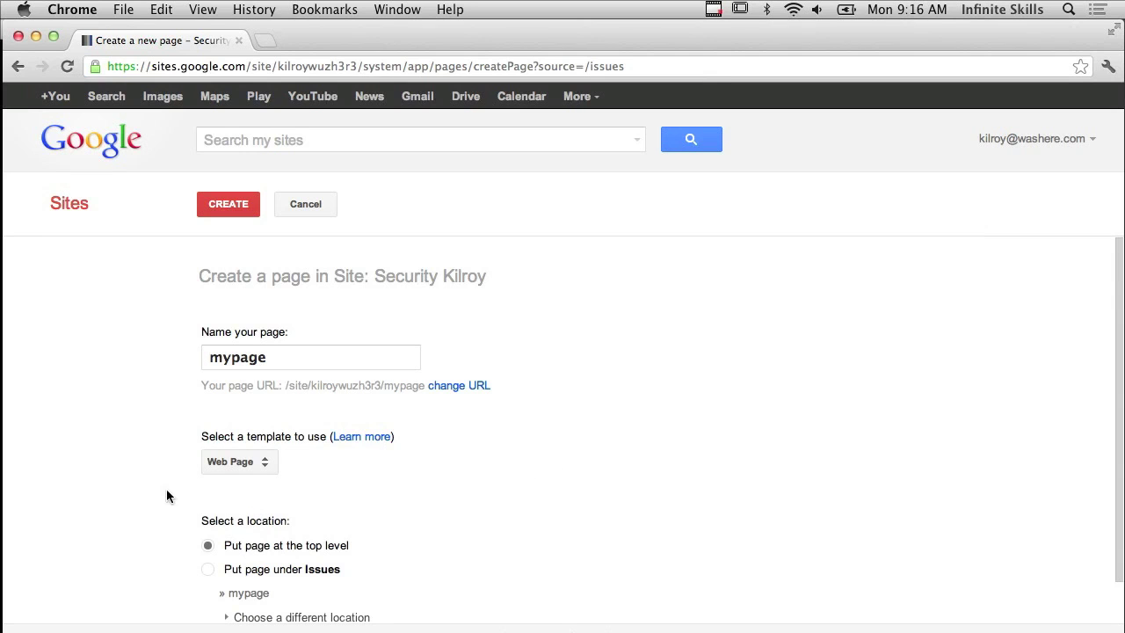
scroll(113, 479, "down", 1)
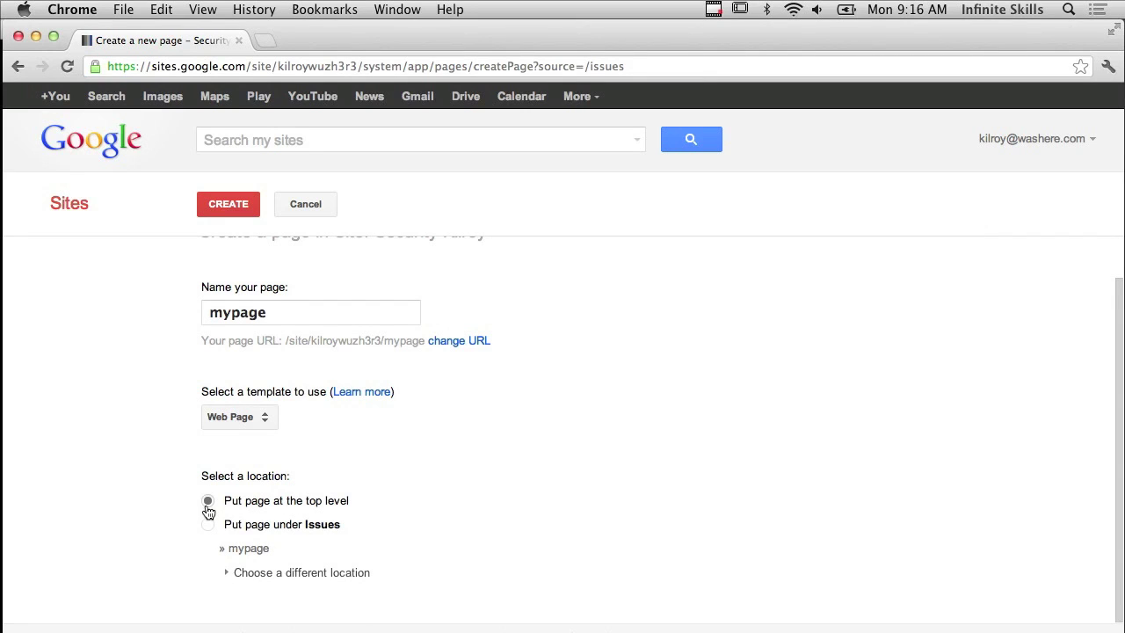
scroll(208, 510, "up", 1)
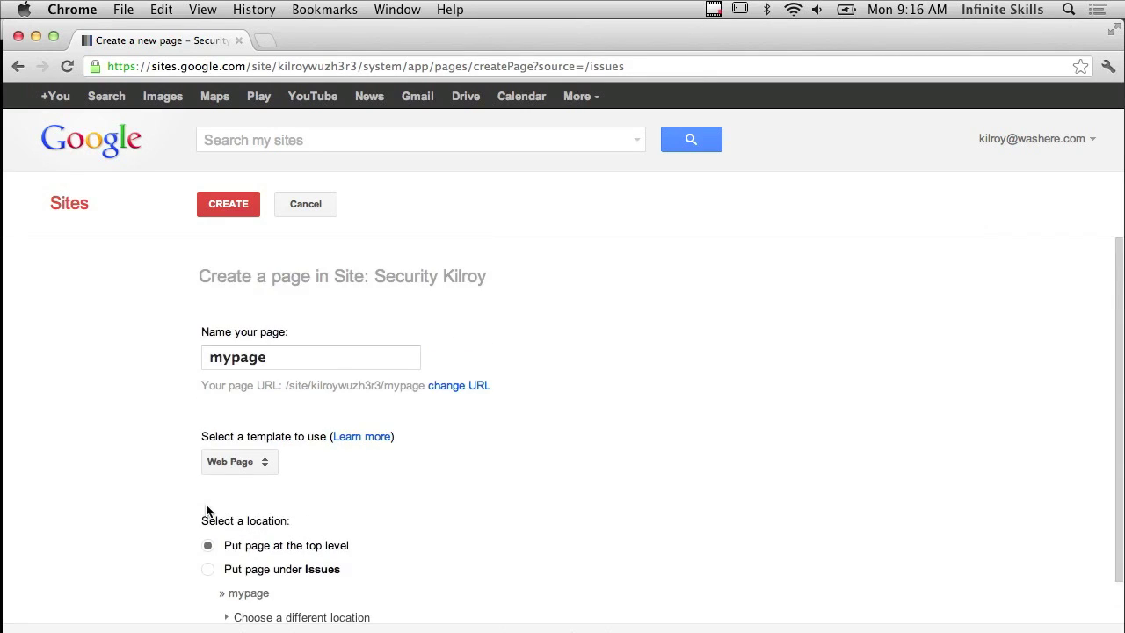
Create mypage, write 'I'm in edit mode.' in its body, and save it
left_click(222, 207)
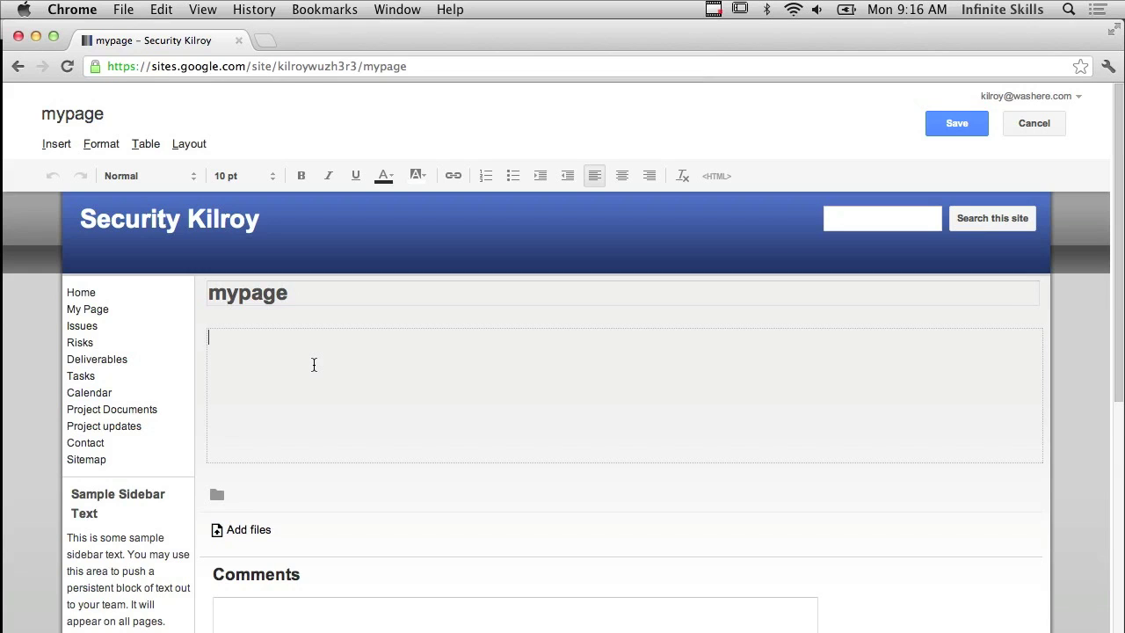
type("I'm in edit mode.")
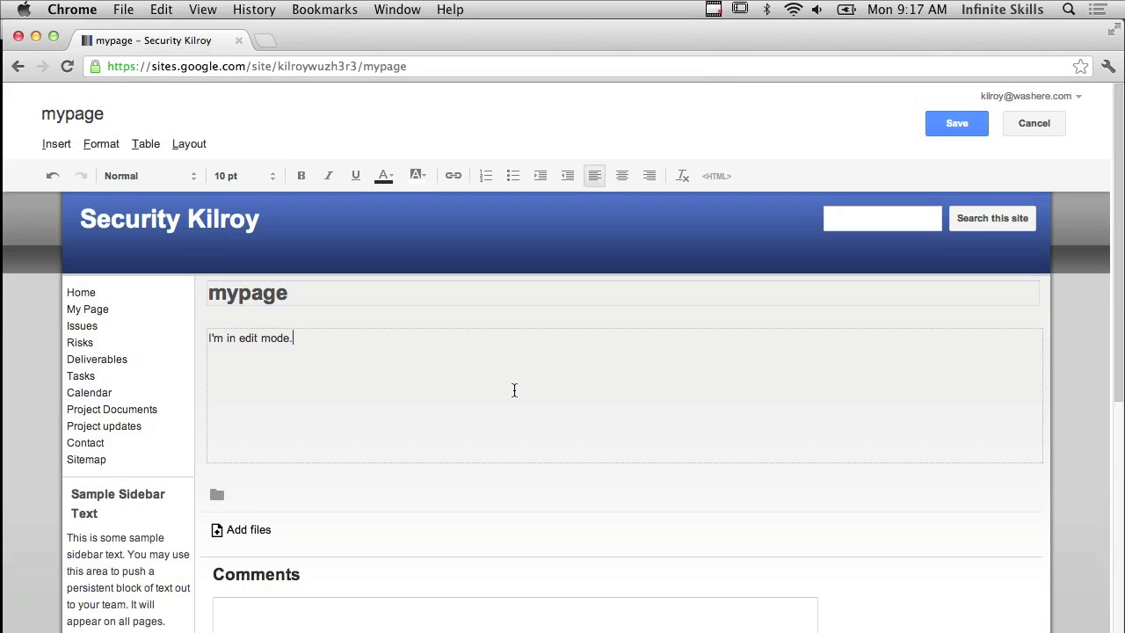
left_click(962, 124)
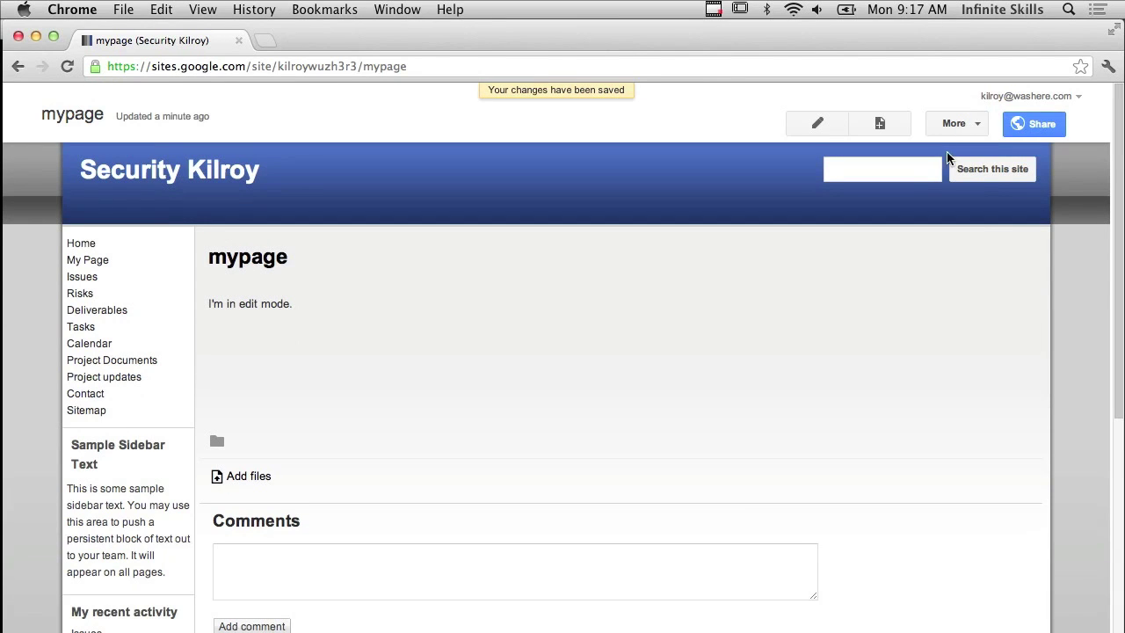
Uncheck Allow comments and Allow attachments in mypage's page settings and save
left_click(967, 129)
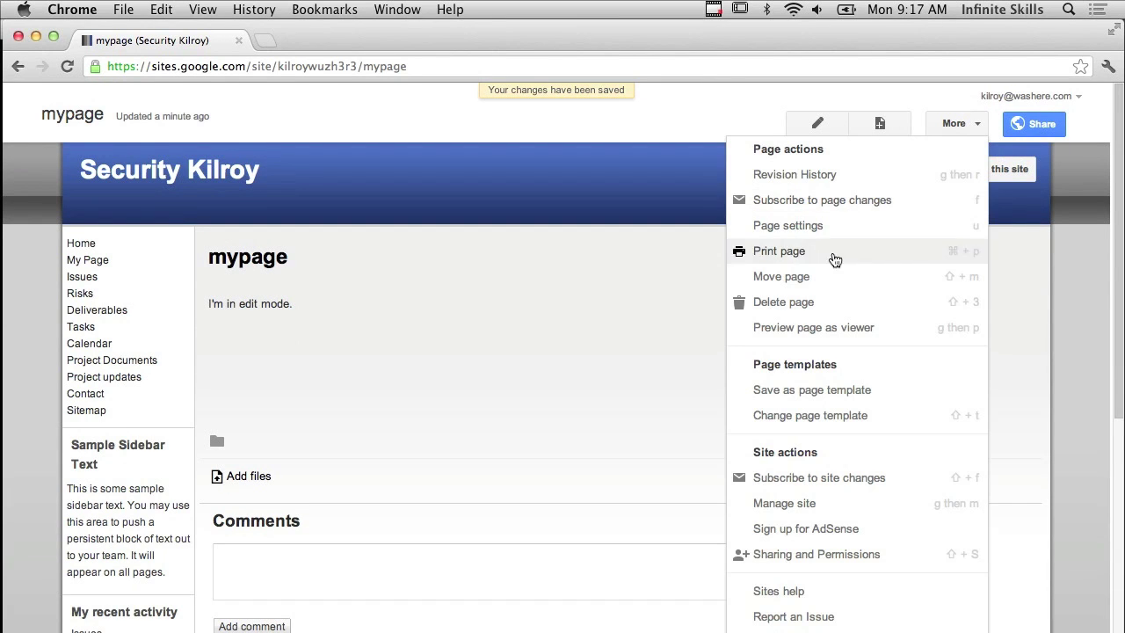
left_click(807, 232)
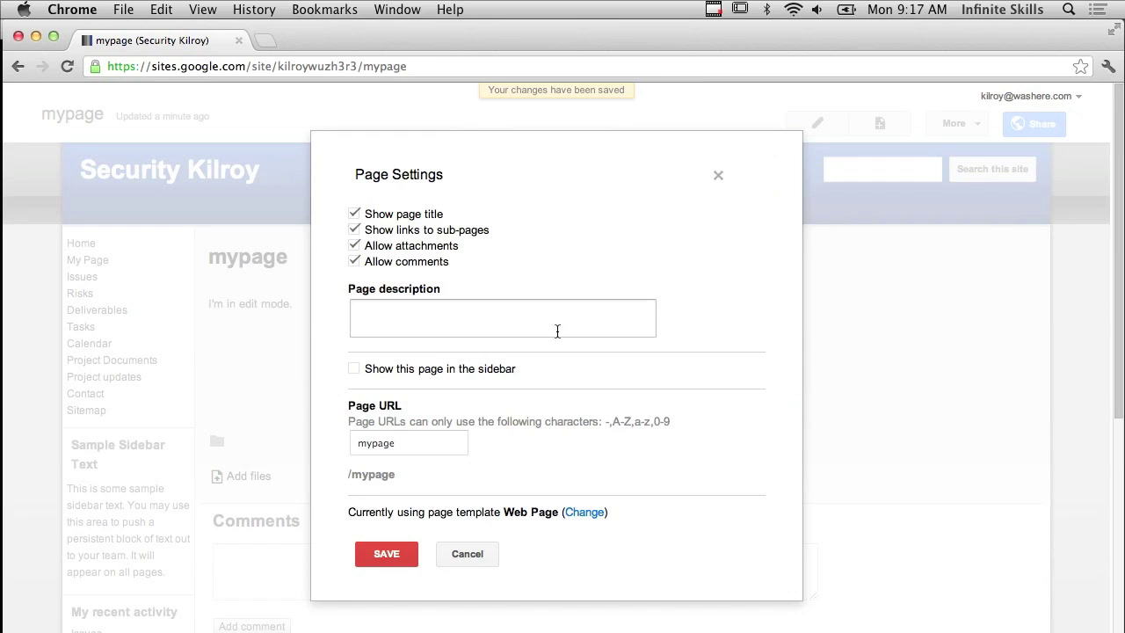
left_click(379, 262)
left_click(391, 249)
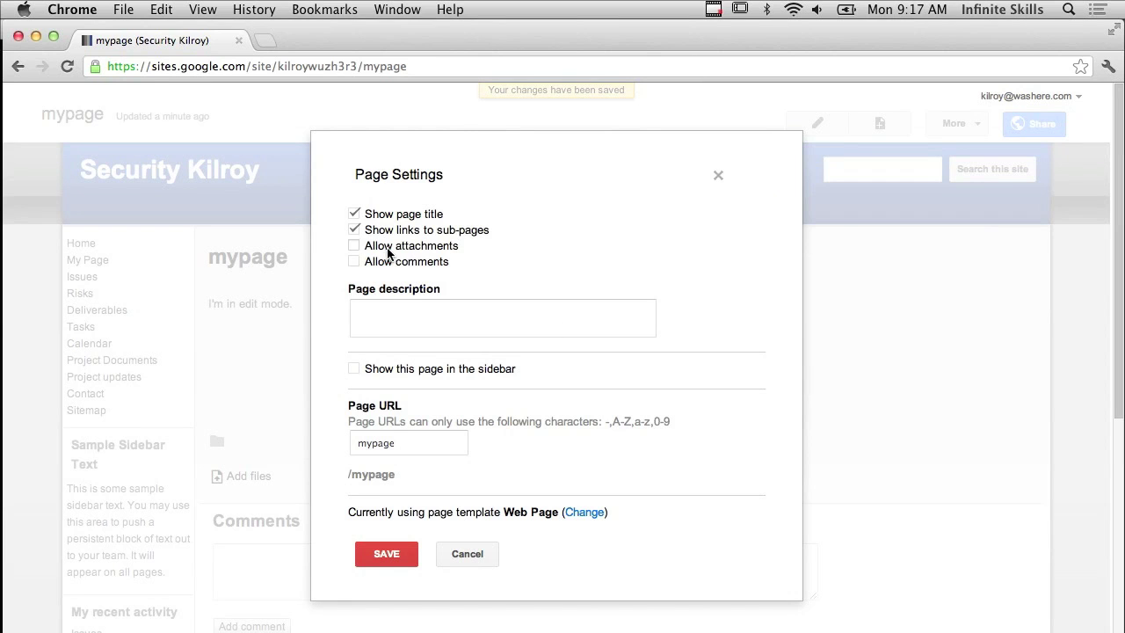
left_click(381, 552)
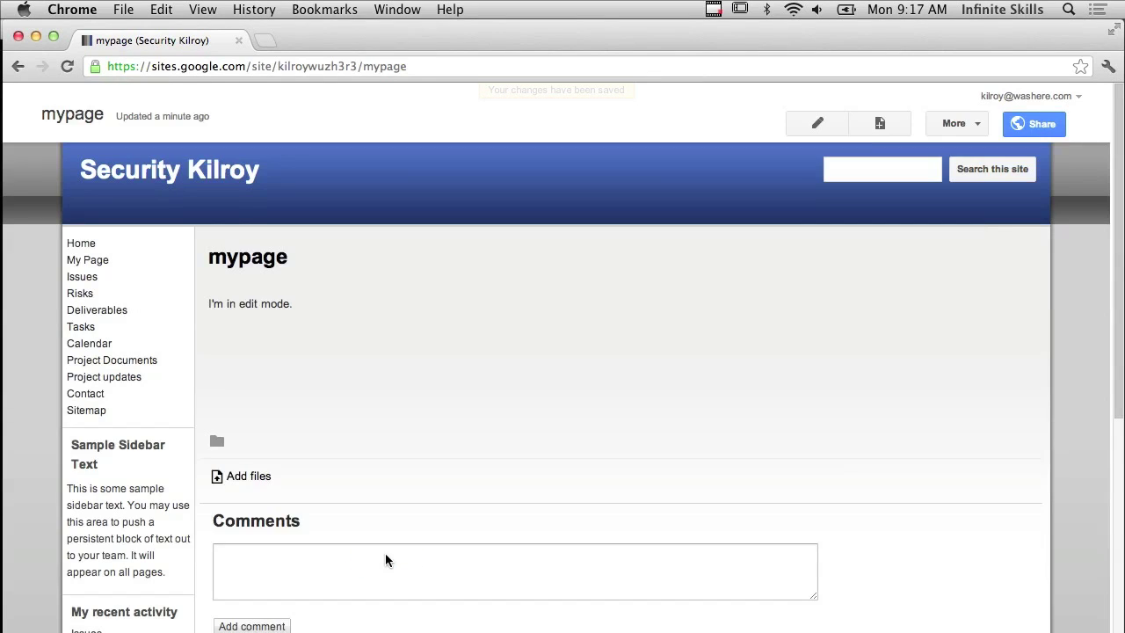